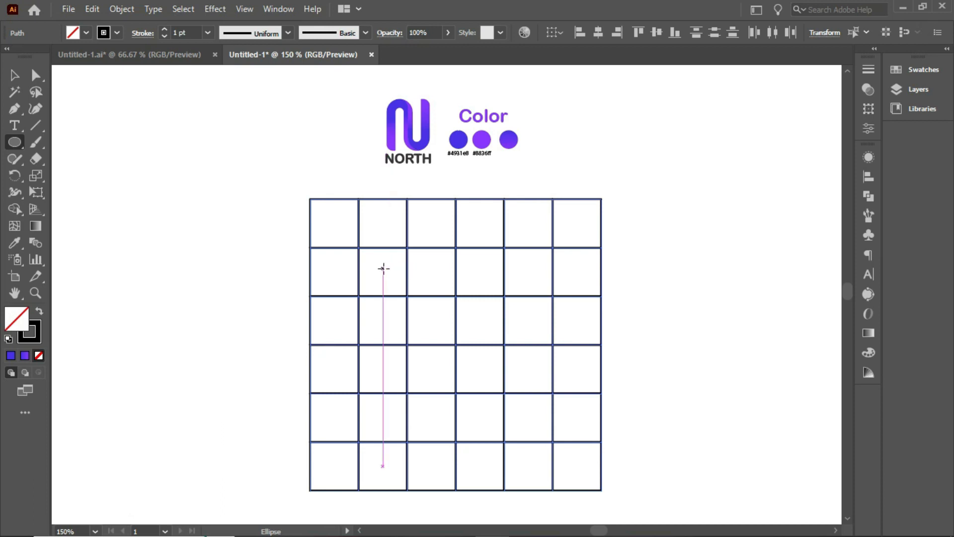
Draw a 100 pt circle over the grid's upper-left 3×3 cells and scale a copy pasted in front down to the centre cell.
{"action": "key", "text": "alt+shift"}
{"action": "left_click_drag", "start_coordinate": [384, 273], "coordinate": [454, 312]}
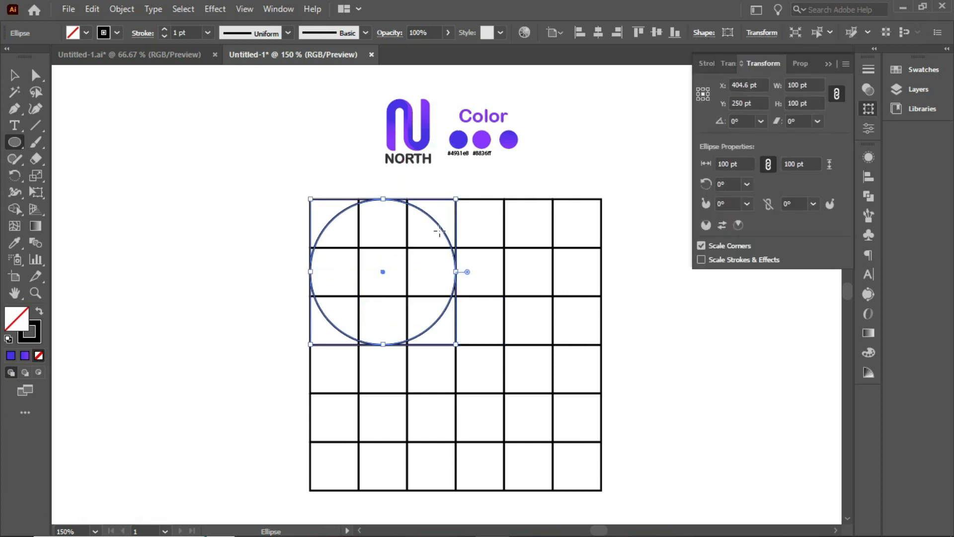
{"action": "left_click", "coordinate": [93, 9]}
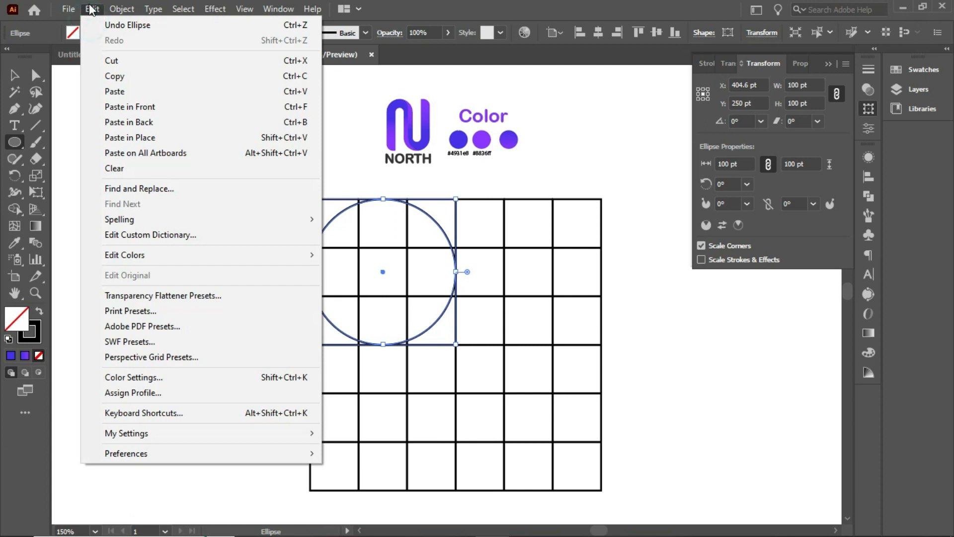
{"action": "left_click", "coordinate": [118, 77]}
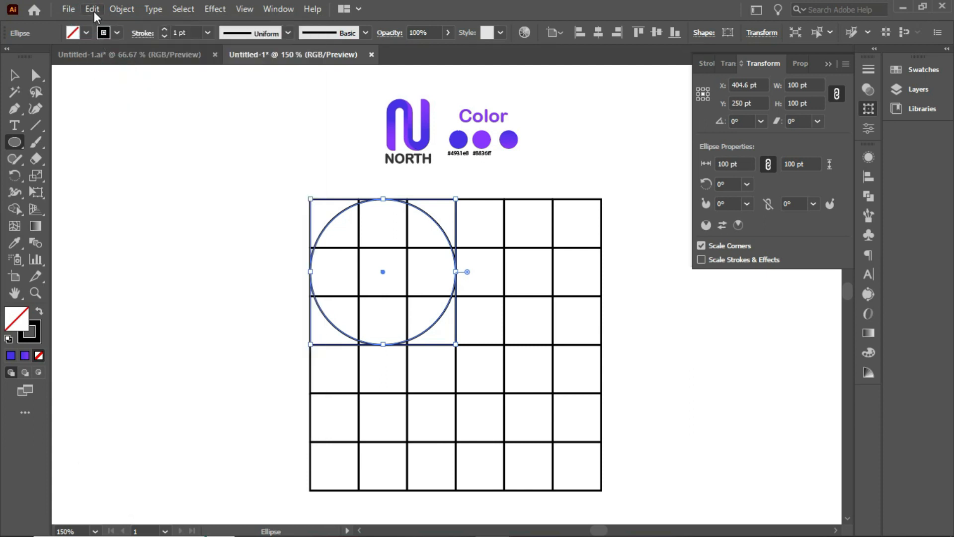
{"action": "left_click", "coordinate": [94, 13]}
{"action": "left_click", "coordinate": [150, 107]}
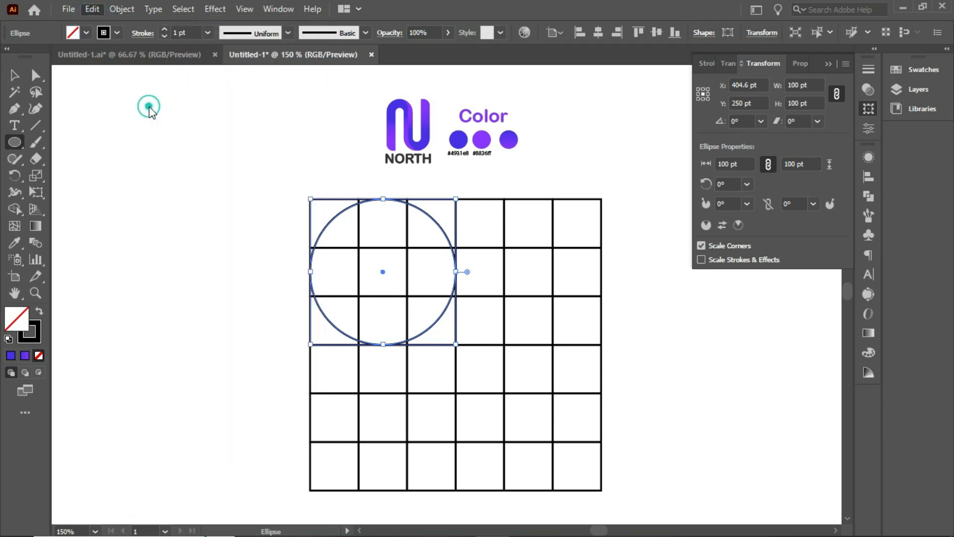
{"action": "left_click", "coordinate": [15, 75]}
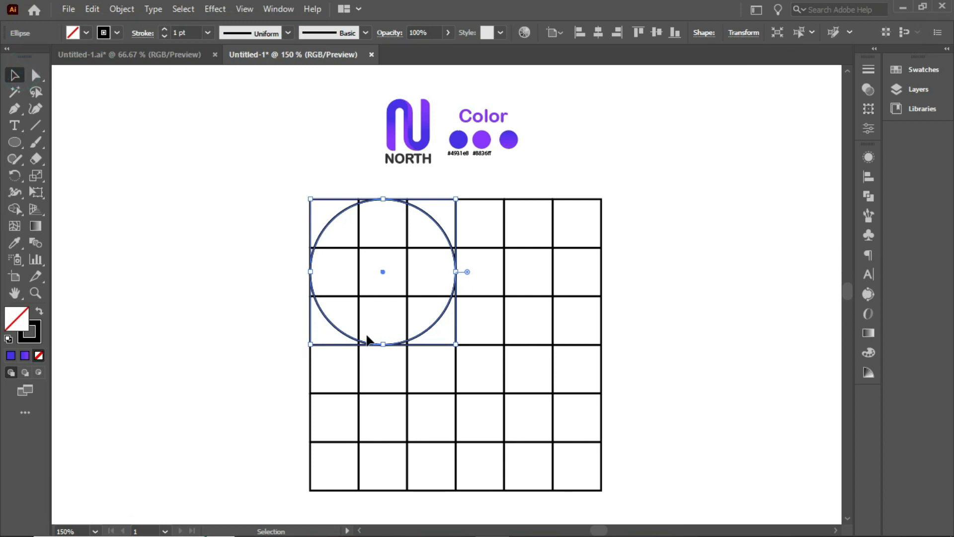
{"action": "left_click_drag", "start_coordinate": [456, 344], "coordinate": [407, 297]}
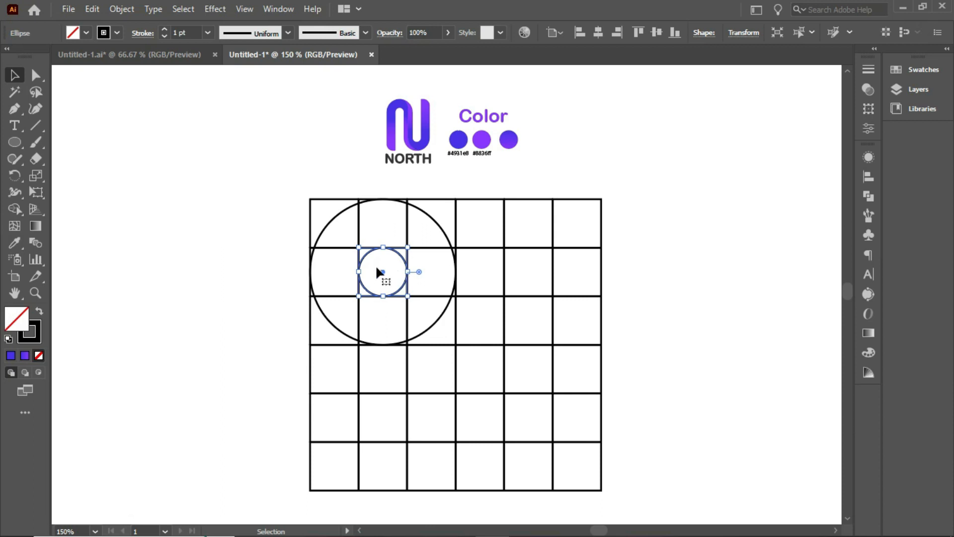
Copy the small circle, paste it in front and enlarge it to fill the grid's upper-left 2×2 cells.
{"action": "left_click", "coordinate": [99, 14]}
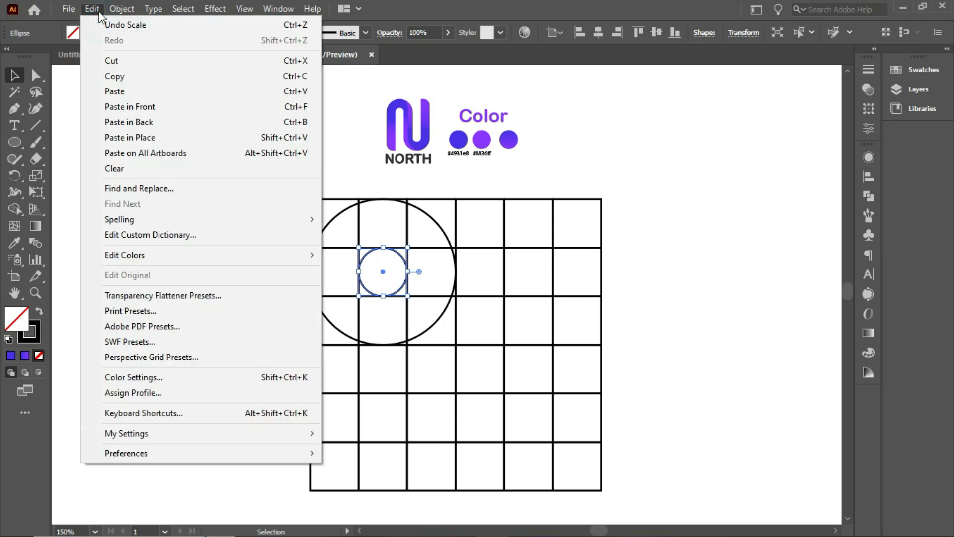
{"action": "left_click", "coordinate": [118, 74]}
{"action": "left_click", "coordinate": [92, 9]}
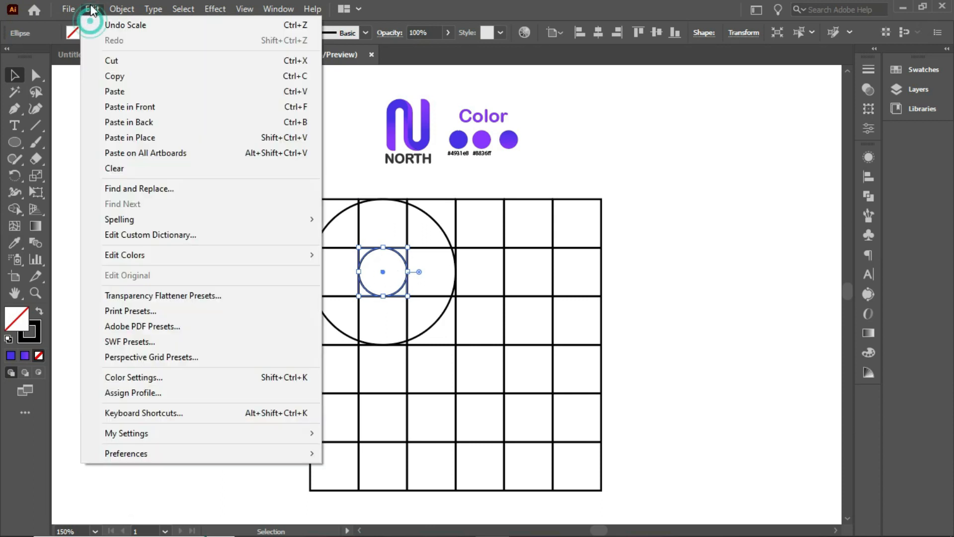
{"action": "left_click", "coordinate": [134, 107]}
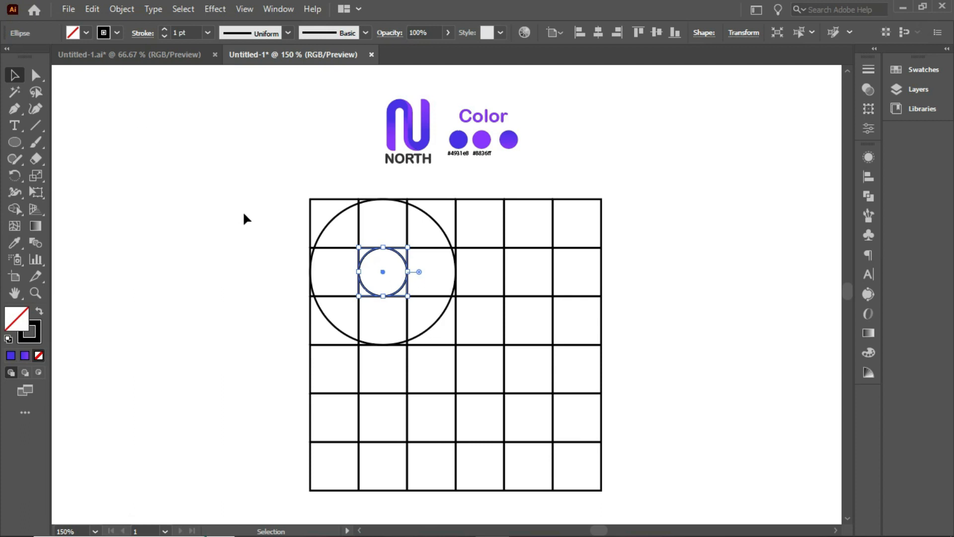
{"action": "left_click_drag", "start_coordinate": [359, 245], "coordinate": [310, 193]}
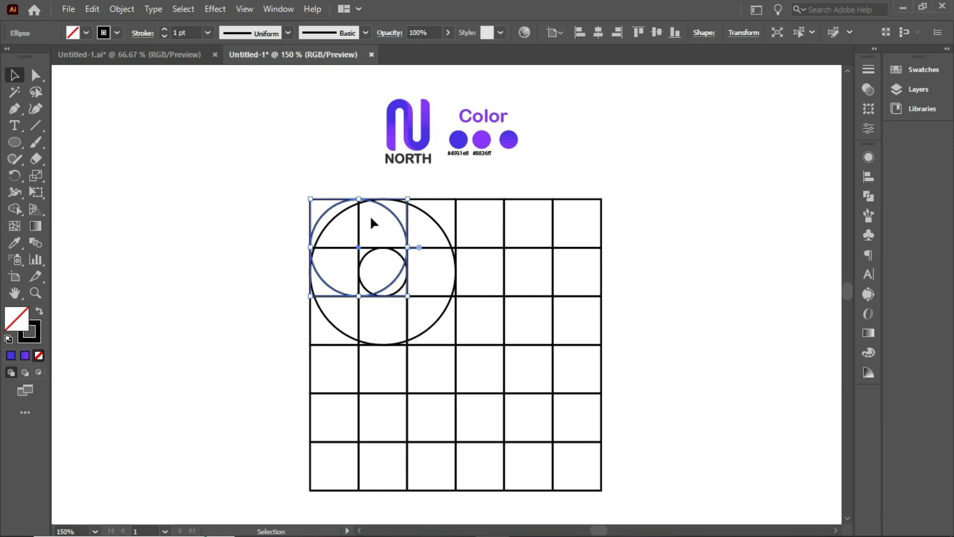
Select all three circles in the grid's upper-left area and group them.
{"action": "left_click", "coordinate": [439, 224], "text": "shift"}
{"action": "left_click", "coordinate": [400, 255], "text": "shift"}
{"action": "left_click_drag", "start_coordinate": [402, 260], "coordinate": [211, 258]}
{"action": "key", "text": "a"}
{"action": "key", "text": "ctrl+z"}
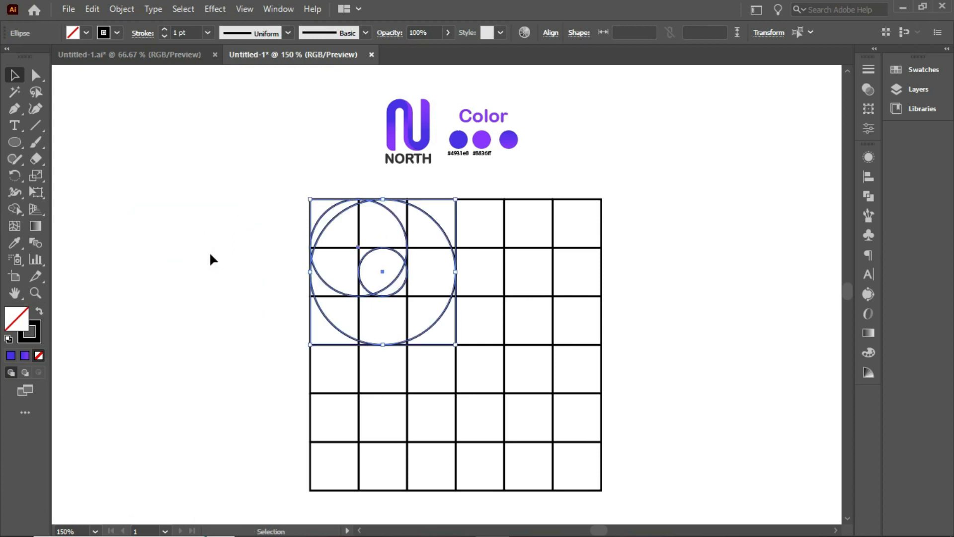
{"action": "right_click", "coordinate": [443, 232]}
{"action": "left_click", "coordinate": [492, 318]}
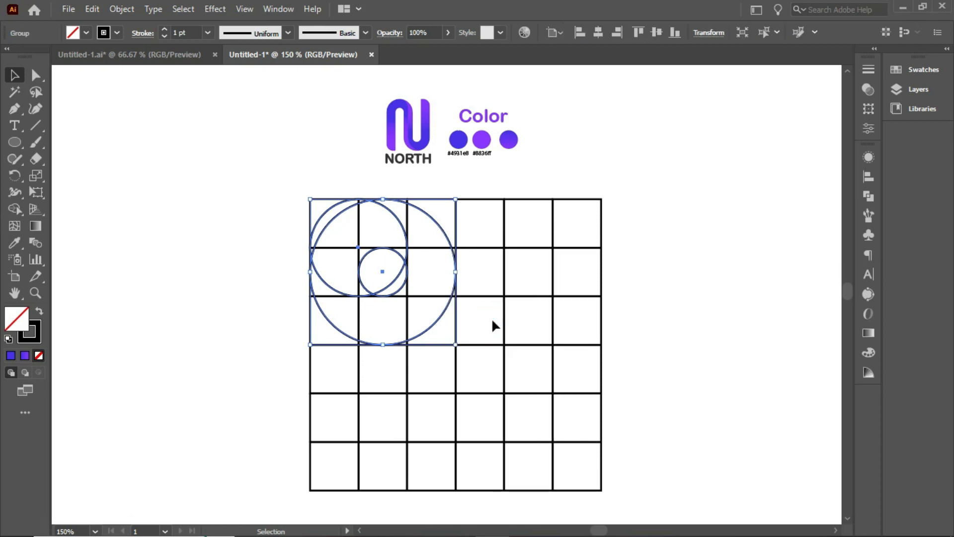
Copy the circle group, paste it in front and move the copy to columns 3–5 of the grid's lowest three rows.
{"action": "left_click", "coordinate": [90, 10]}
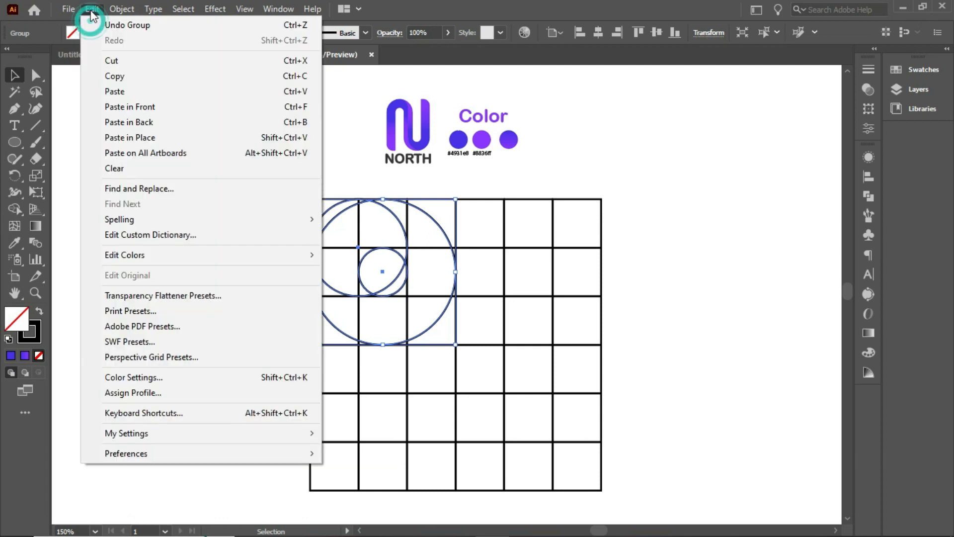
{"action": "left_click", "coordinate": [120, 75]}
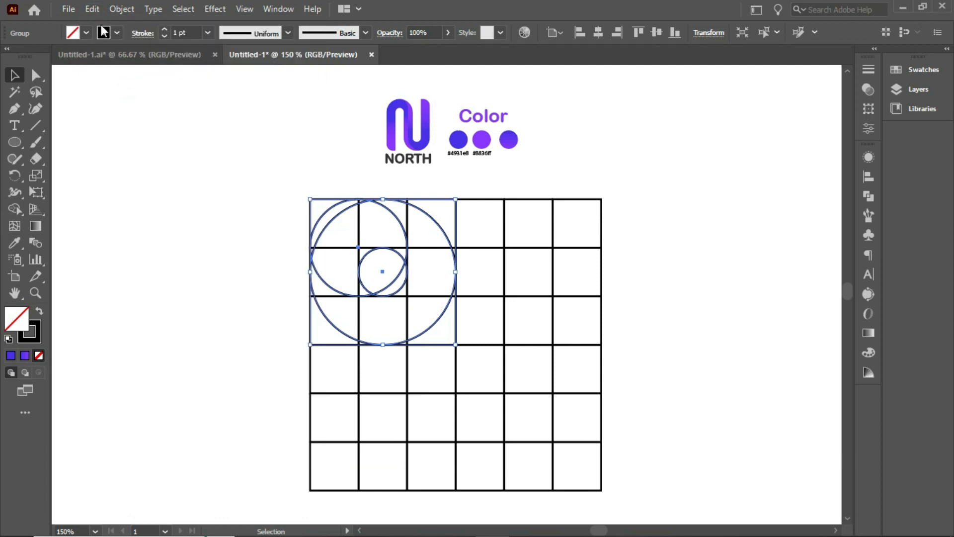
{"action": "left_click", "coordinate": [94, 10]}
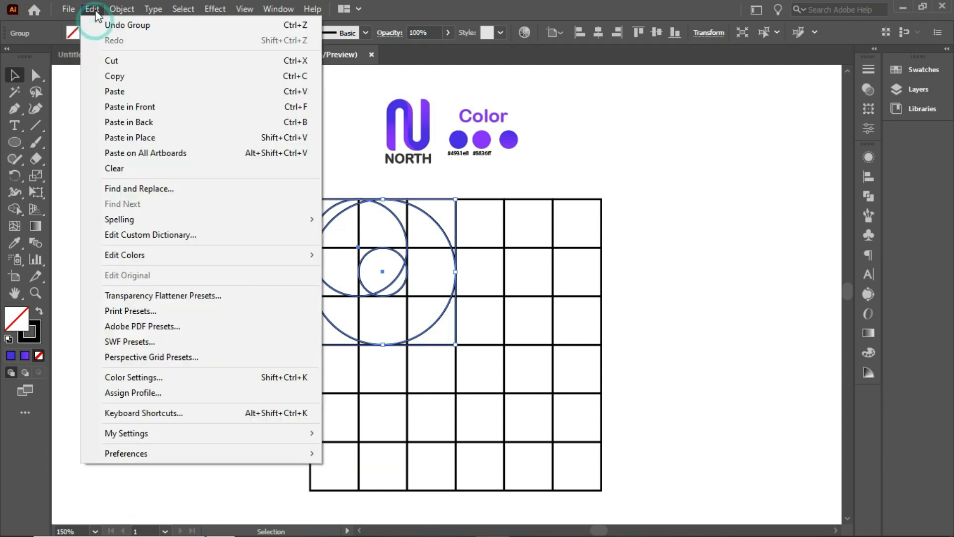
{"action": "left_click", "coordinate": [150, 107]}
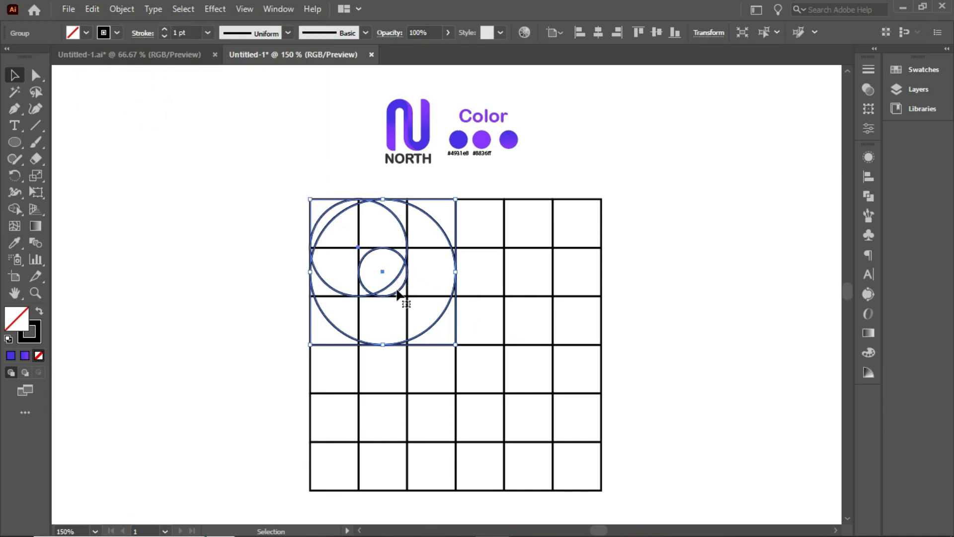
{"action": "left_click_drag", "start_coordinate": [400, 297], "coordinate": [496, 441]}
{"action": "scroll", "coordinate": [481, 284], "scroll_direction": "down", "scroll_amount": 2}
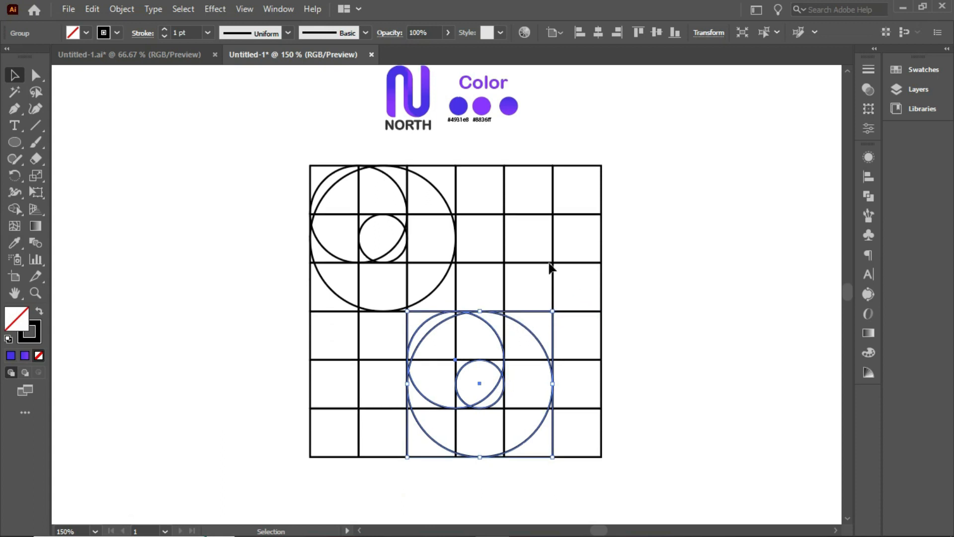
Rotate the lower circle group 180° and deselect it.
{"action": "left_click_drag", "start_coordinate": [560, 313], "coordinate": [398, 458]}
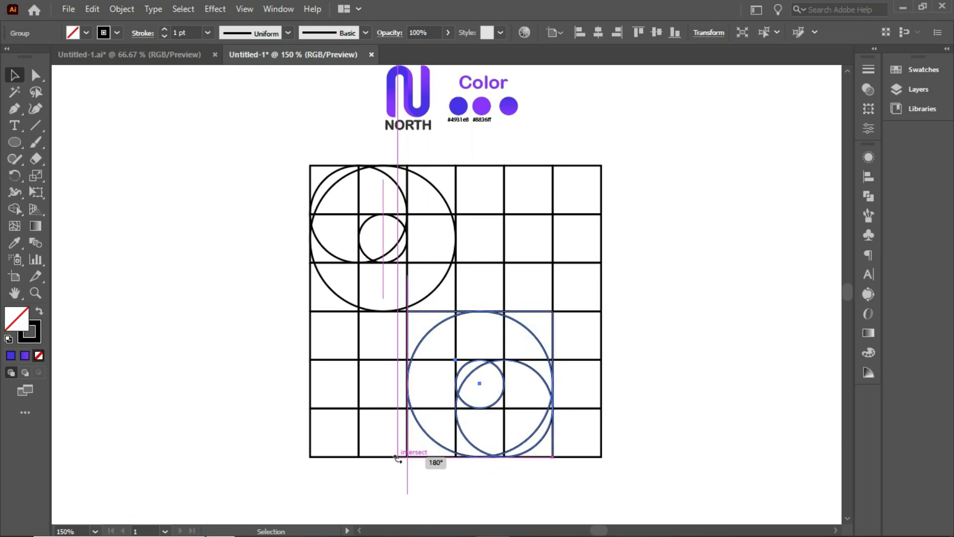
{"action": "left_click_drag", "start_coordinate": [399, 458], "coordinate": [399, 457]}
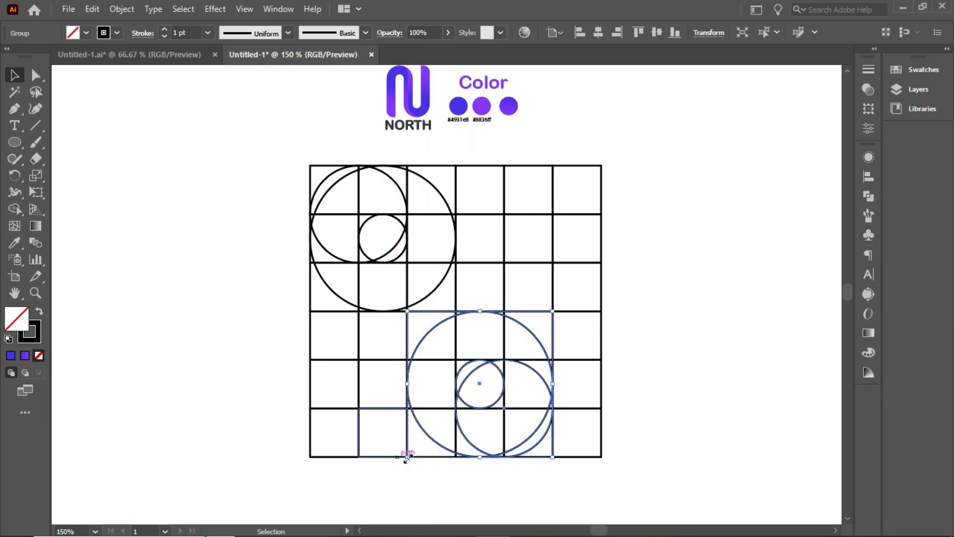
{"action": "left_click", "coordinate": [628, 195]}
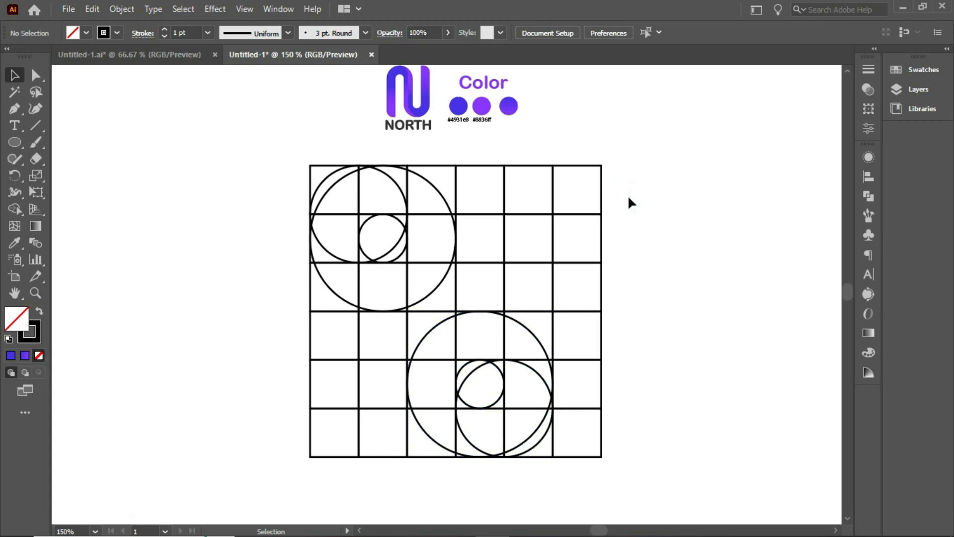
Select the whole grid with both circle groups for the Shape Builder tool and set the fill to black.
{"action": "left_click_drag", "start_coordinate": [253, 146], "coordinate": [656, 485]}
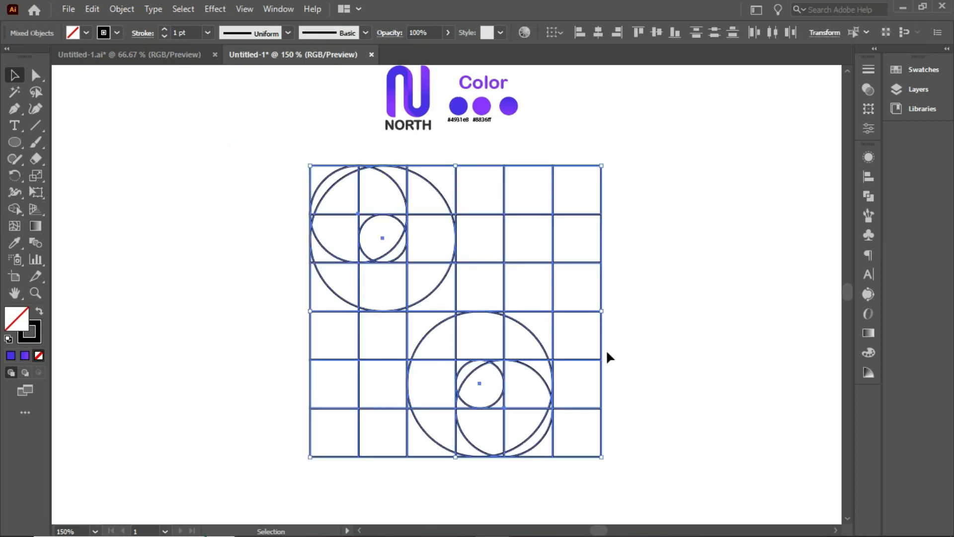
{"action": "left_click", "coordinate": [14, 207]}
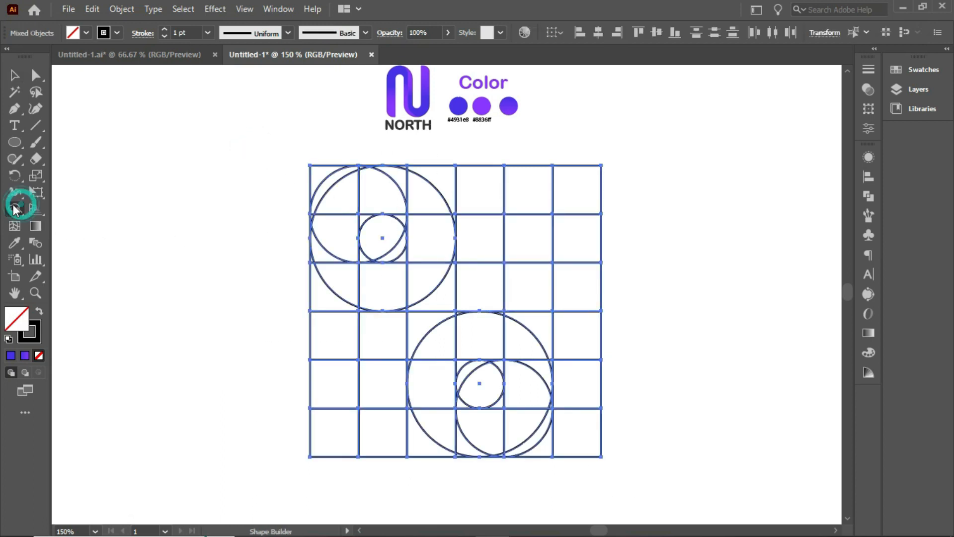
{"action": "left_click", "coordinate": [88, 30]}
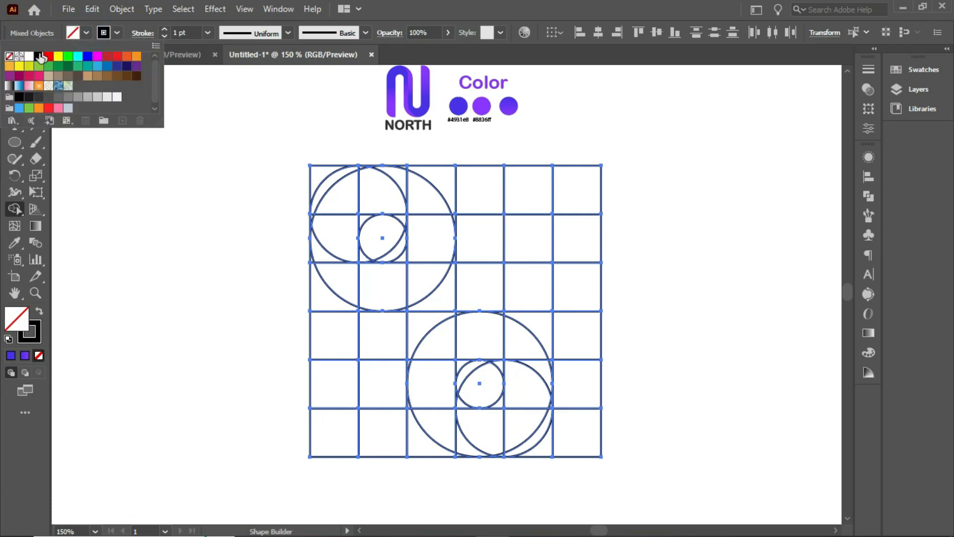
{"action": "left_click", "coordinate": [37, 59]}
{"action": "left_click", "coordinate": [84, 32]}
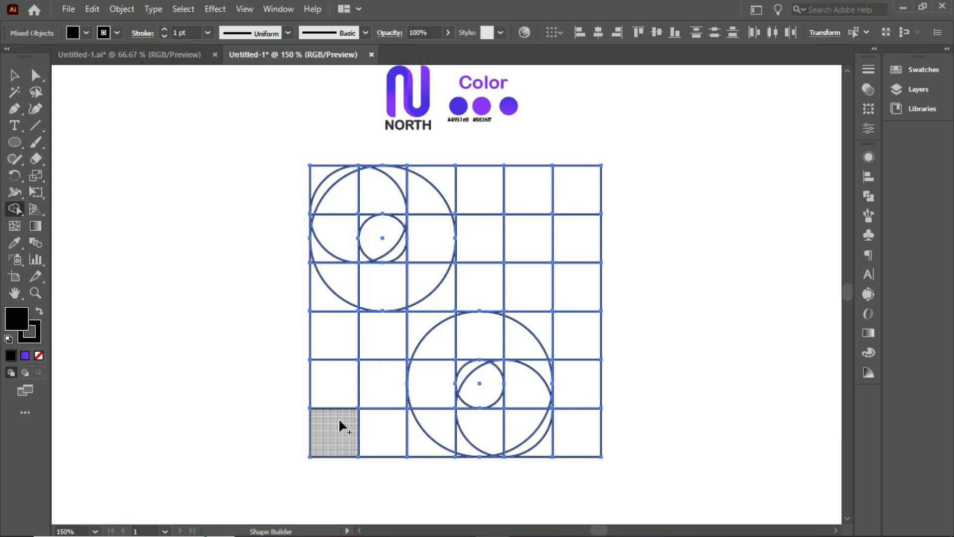
Merge the grid and circle regions into three black N strokes: the left stem with its arch, the middle band and the right stem with its hook.
{"action": "mouse_move", "coordinate": [340, 422]}
{"action": "left_mouse_down"}
{"action": "mouse_move", "coordinate": [355, 219]}
{"action": "mouse_move", "coordinate": [342, 199]}
{"action": "mouse_move", "coordinate": [383, 187]}
{"action": "left_mouse_up"}
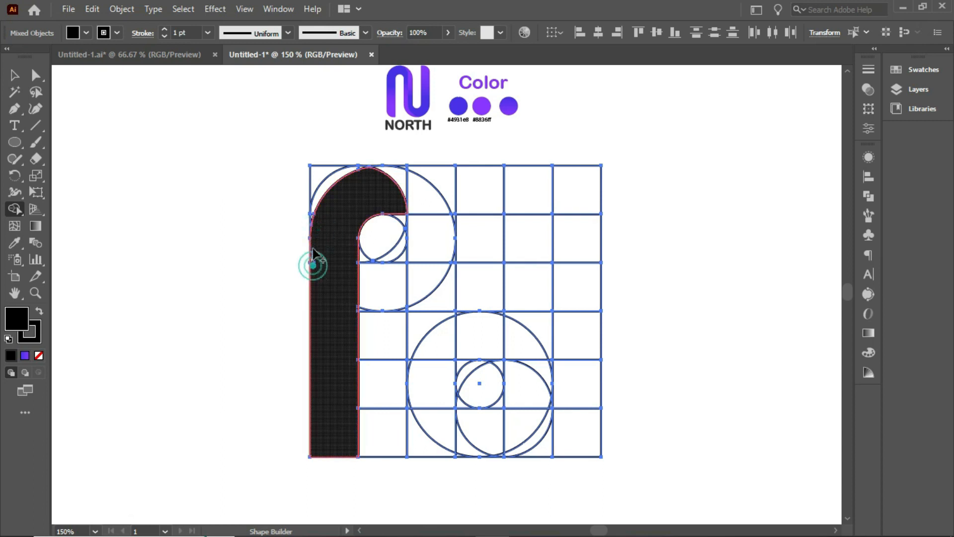
{"action": "mouse_move", "coordinate": [405, 187]}
{"action": "left_mouse_down"}
{"action": "mouse_move", "coordinate": [441, 277]}
{"action": "mouse_move", "coordinate": [433, 324]}
{"action": "left_mouse_up"}
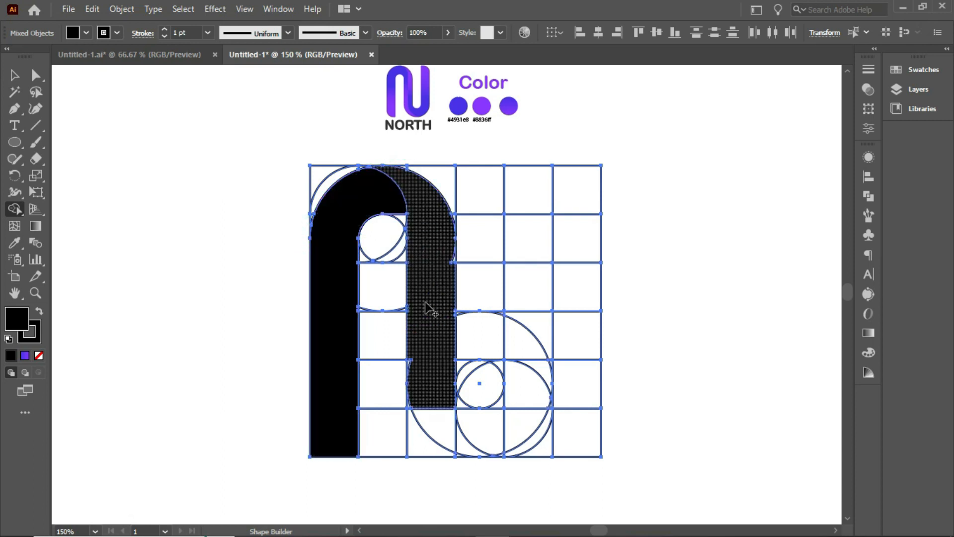
{"action": "mouse_move", "coordinate": [524, 188]}
{"action": "left_mouse_down"}
{"action": "mouse_move", "coordinate": [535, 358]}
{"action": "mouse_move", "coordinate": [516, 431]}
{"action": "mouse_move", "coordinate": [479, 438]}
{"action": "mouse_move", "coordinate": [495, 411]}
{"action": "mouse_move", "coordinate": [470, 442]}
{"action": "left_mouse_up"}
{"action": "left_click_drag", "start_coordinate": [548, 341], "coordinate": [551, 367]}
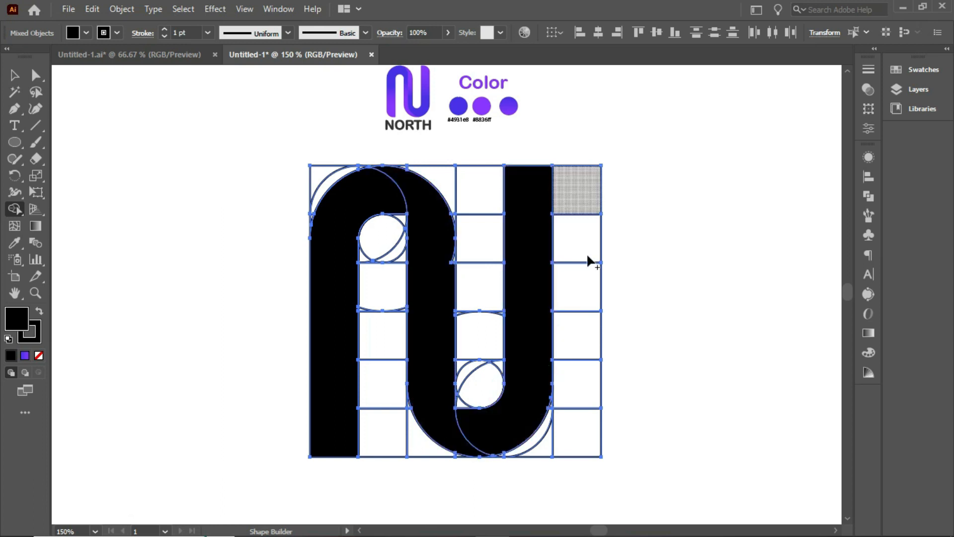
{"action": "mouse_move", "coordinate": [464, 421]}
{"action": "left_mouse_down"}
{"action": "mouse_move", "coordinate": [467, 406]}
{"action": "mouse_move", "coordinate": [514, 383]}
{"action": "left_mouse_up"}
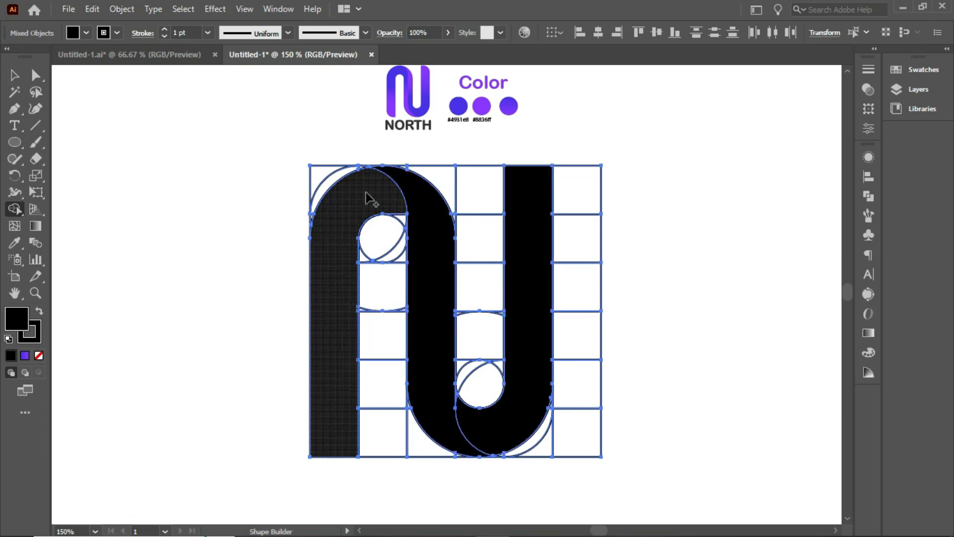
Merge the leftover sliver between the upper small circle and the middle band into the N's left arch with Shape Builder.
{"action": "scroll", "coordinate": [378, 194], "scroll_direction": "up", "scroll_amount": 6}
{"action": "mouse_move", "coordinate": [448, 358]}
{"action": "left_mouse_down"}
{"action": "mouse_move", "coordinate": [521, 451]}
{"action": "mouse_move", "coordinate": [542, 459]}
{"action": "left_mouse_up"}
{"action": "scroll", "coordinate": [420, 275], "scroll_direction": "down", "scroll_amount": 1}
{"action": "scroll", "coordinate": [441, 217], "scroll_direction": "down", "scroll_amount": 5}
{"action": "scroll", "coordinate": [382, 123], "scroll_direction": "up", "scroll_amount": 4}
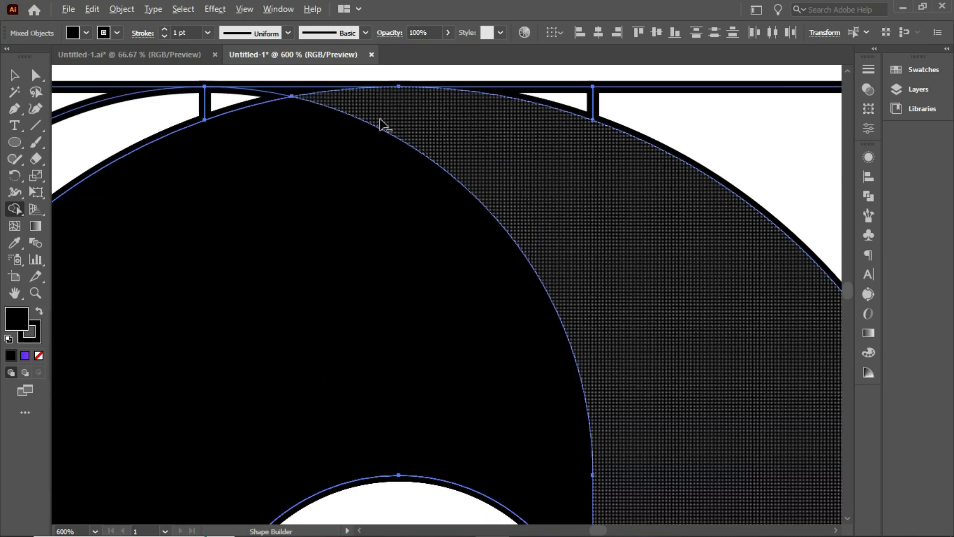
{"action": "scroll", "coordinate": [357, 114], "scroll_direction": "down", "scroll_amount": 2}
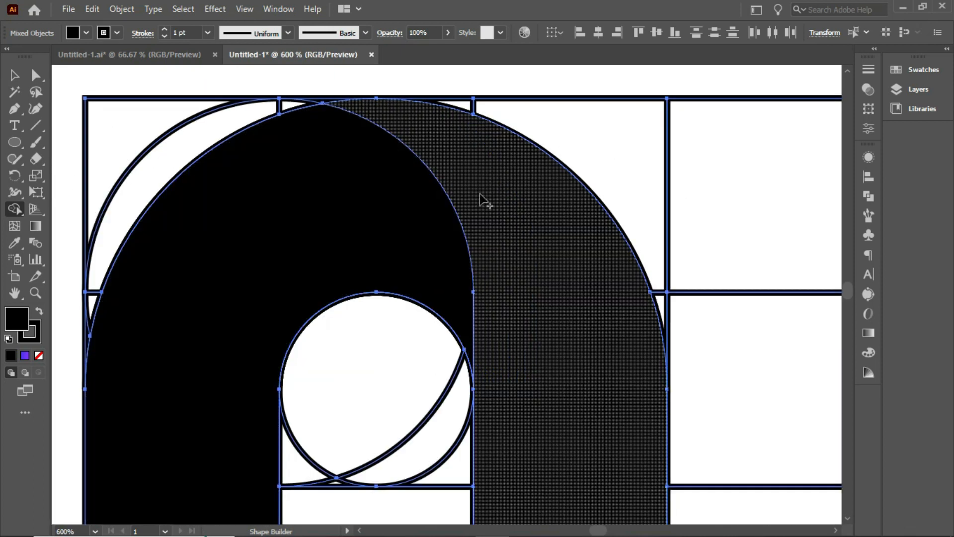
{"action": "scroll", "coordinate": [425, 168], "scroll_direction": "down", "scroll_amount": 2}
{"action": "scroll", "coordinate": [443, 211], "scroll_direction": "up", "scroll_amount": 2}
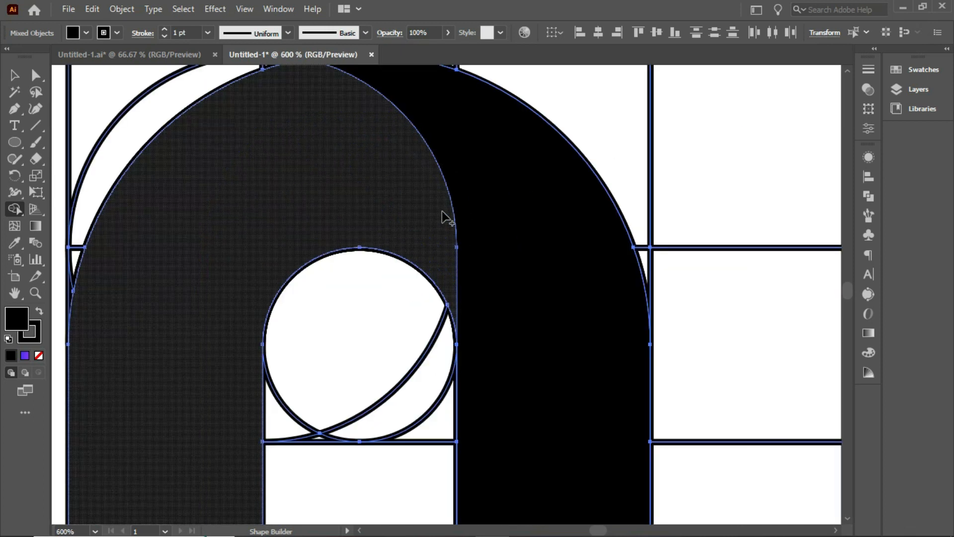
{"action": "scroll", "coordinate": [420, 216], "scroll_direction": "down", "scroll_amount": 4}
{"action": "scroll", "coordinate": [402, 218], "scroll_direction": "down", "scroll_amount": 3}
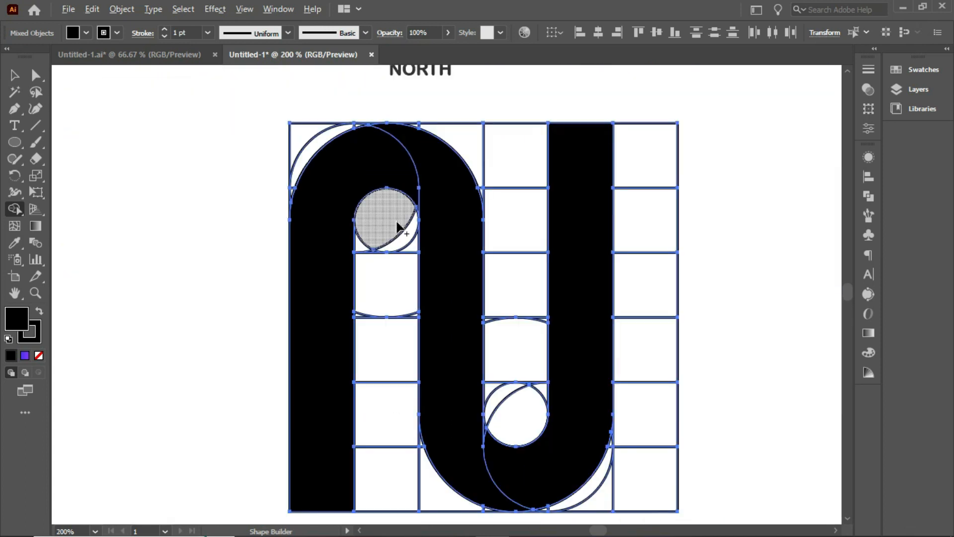
Merge the narrow leftover sliver beside the lower small circle into the adjoining black N stroke.
{"action": "scroll", "coordinate": [592, 397], "scroll_direction": "up", "scroll_amount": 2}
{"action": "scroll", "coordinate": [597, 442], "scroll_direction": "down", "scroll_amount": 2}
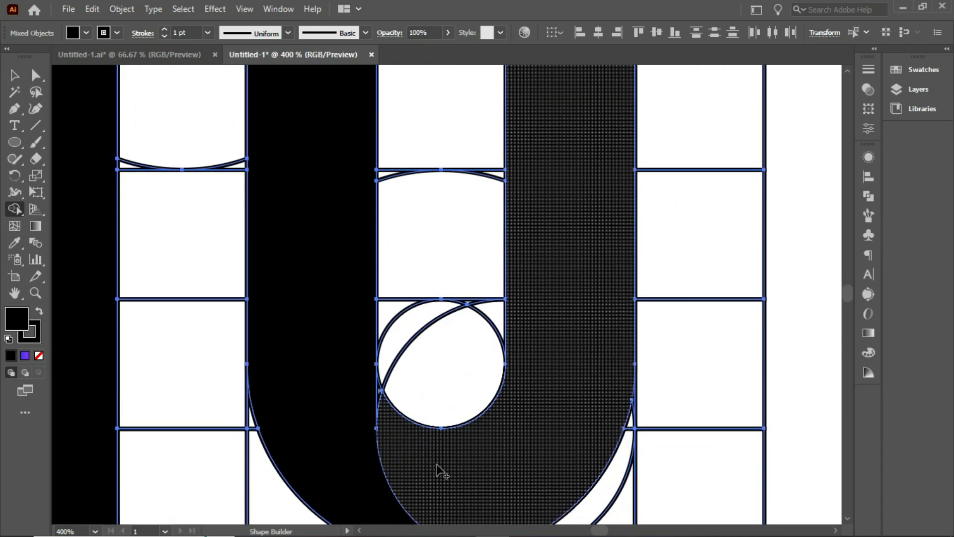
{"action": "scroll", "coordinate": [582, 452], "scroll_direction": "up", "scroll_amount": 3}
{"action": "scroll", "coordinate": [405, 439], "scroll_direction": "up", "scroll_amount": 2}
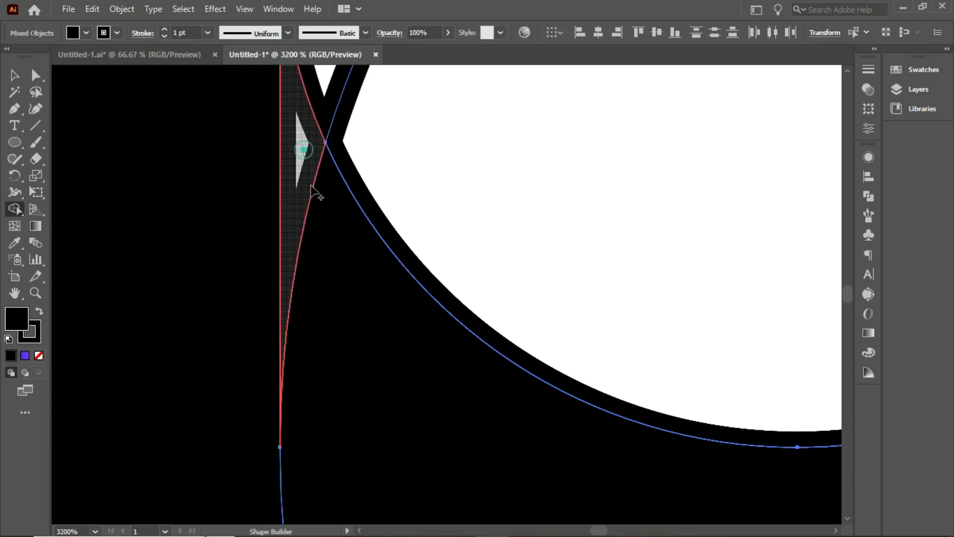
{"action": "scroll", "coordinate": [428, 269], "scroll_direction": "down", "scroll_amount": 3}
{"action": "scroll", "coordinate": [435, 318], "scroll_direction": "down", "scroll_amount": 4}
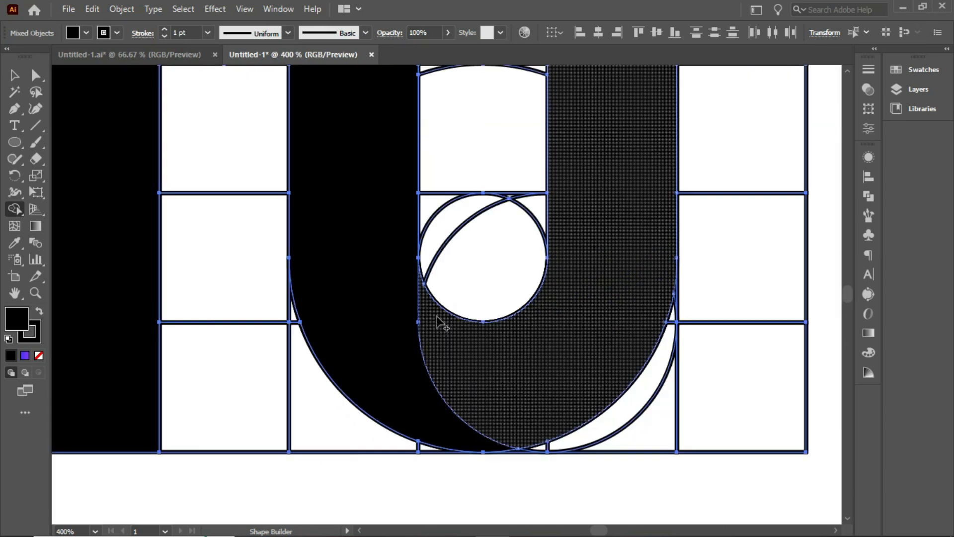
Examine the merged N strokes closely, checking both rounded bends and the seams between the strokes for gaps or unmerged slivers.
{"action": "scroll", "coordinate": [443, 260], "scroll_direction": "up", "scroll_amount": 4}
{"action": "scroll", "coordinate": [472, 328], "scroll_direction": "down", "scroll_amount": 4}
{"action": "scroll", "coordinate": [505, 399], "scroll_direction": "up", "scroll_amount": 2}
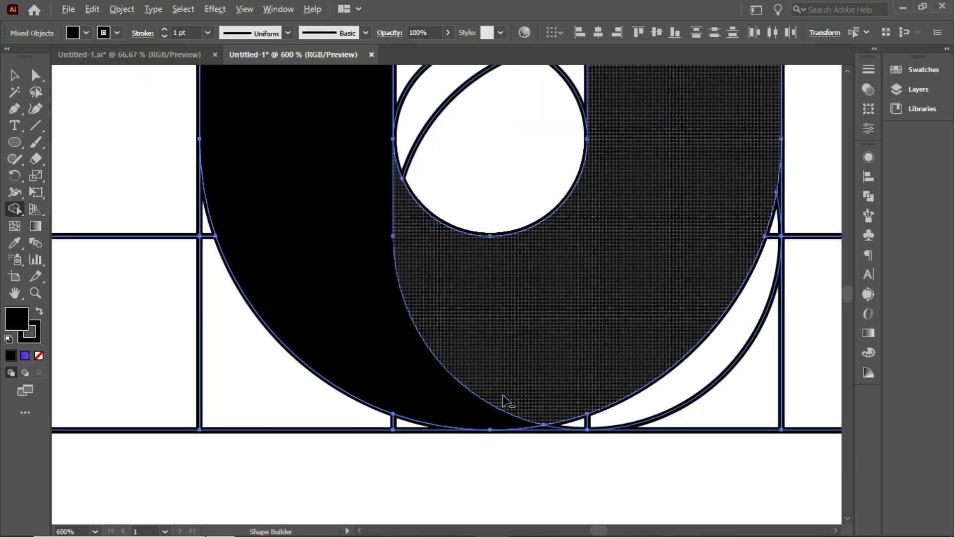
{"action": "scroll", "coordinate": [588, 407], "scroll_direction": "up", "scroll_amount": 5}
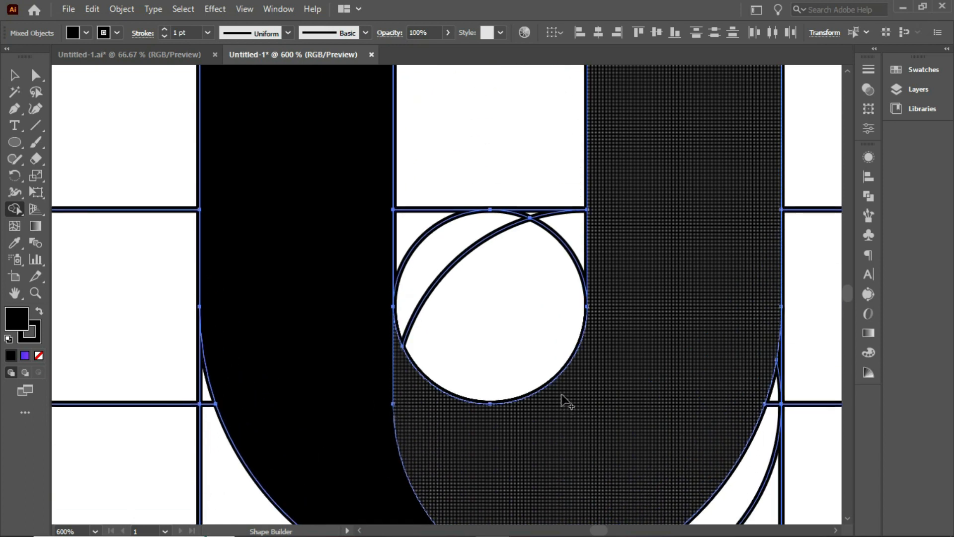
{"action": "scroll", "coordinate": [566, 403], "scroll_direction": "down", "scroll_amount": 2}
{"action": "scroll", "coordinate": [563, 397], "scroll_direction": "up", "scroll_amount": 5}
{"action": "scroll", "coordinate": [502, 312], "scroll_direction": "up", "scroll_amount": 4}
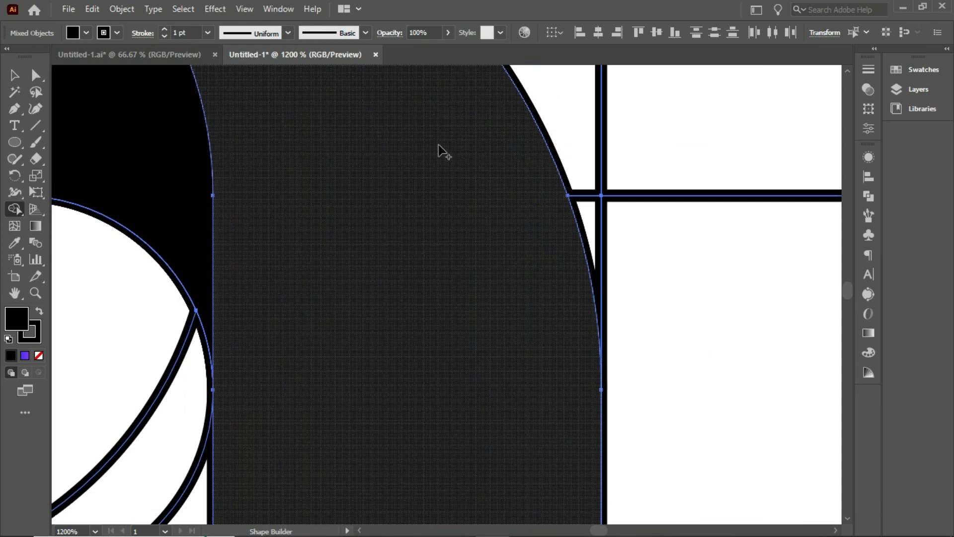
{"action": "scroll", "coordinate": [454, 211], "scroll_direction": "down", "scroll_amount": 3}
{"action": "scroll", "coordinate": [416, 183], "scroll_direction": "up", "scroll_amount": 3}
{"action": "scroll", "coordinate": [465, 201], "scroll_direction": "down", "scroll_amount": 3}
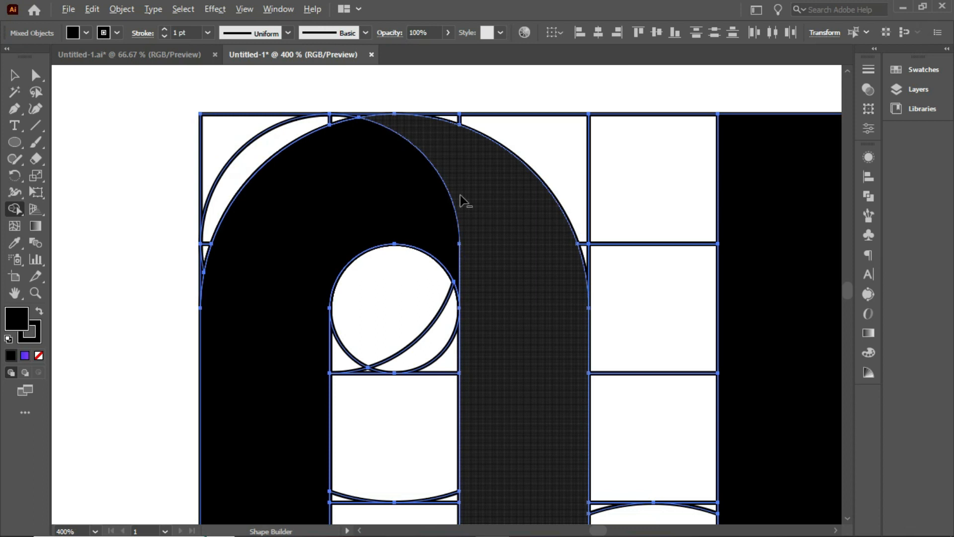
{"action": "scroll", "coordinate": [347, 132], "scroll_direction": "up", "scroll_amount": 4}
{"action": "scroll", "coordinate": [646, 258], "scroll_direction": "down", "scroll_amount": 4}
{"action": "scroll", "coordinate": [475, 229], "scroll_direction": "down", "scroll_amount": 2}
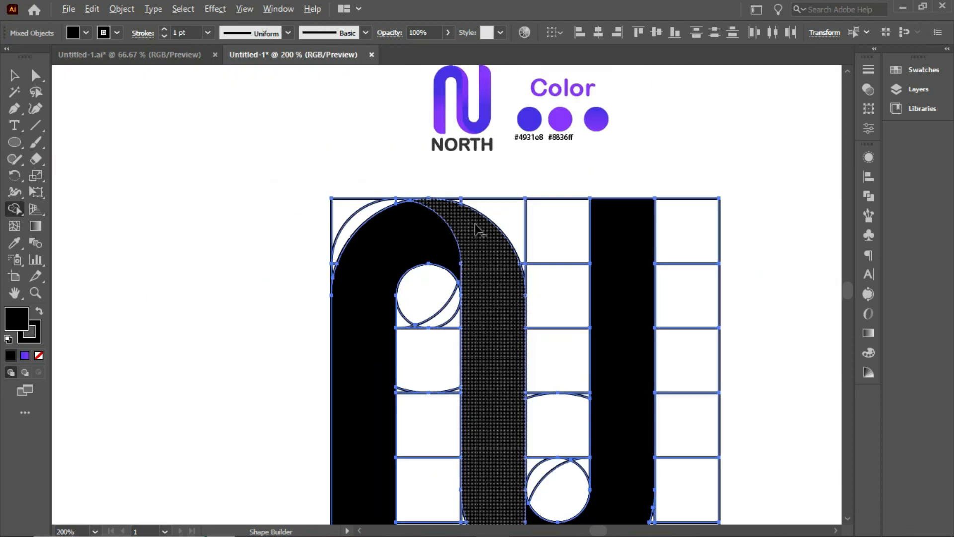
{"action": "scroll", "coordinate": [622, 259], "scroll_direction": "down", "scroll_amount": 3}
{"action": "scroll", "coordinate": [646, 415], "scroll_direction": "up", "scroll_amount": 4}
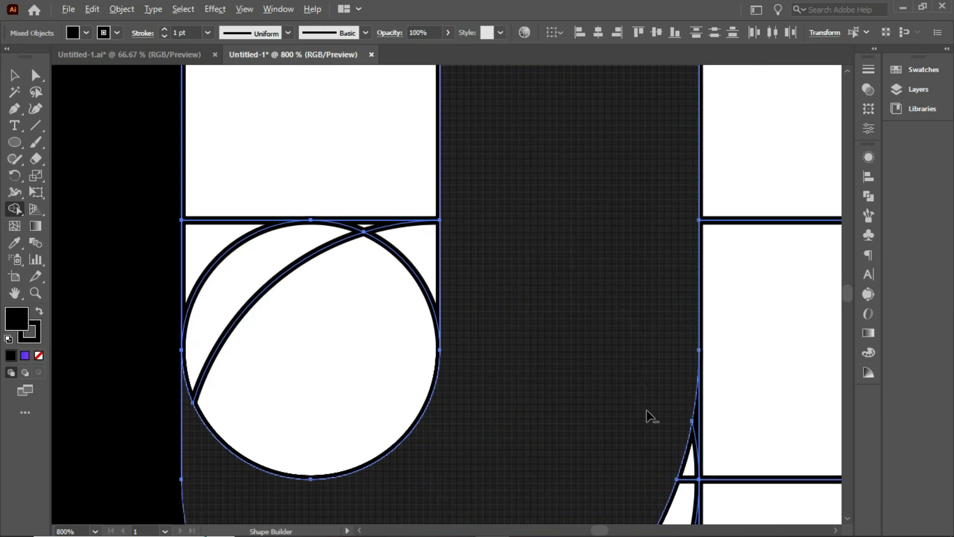
{"action": "scroll", "coordinate": [661, 333], "scroll_direction": "down", "scroll_amount": 3}
{"action": "left_click", "coordinate": [661, 333]}
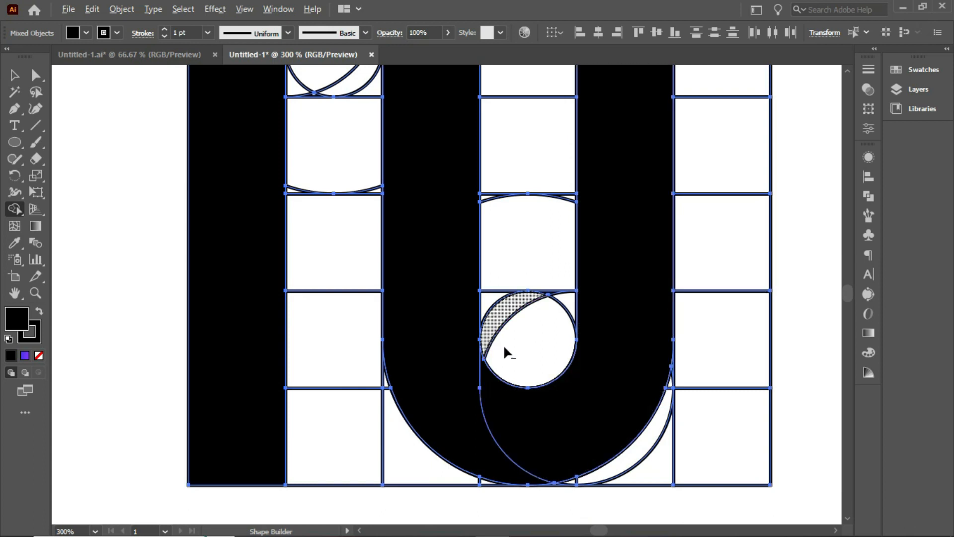
{"action": "scroll", "coordinate": [522, 330], "scroll_direction": "down", "scroll_amount": 2}
{"action": "scroll", "coordinate": [539, 308], "scroll_direction": "up", "scroll_amount": 3}
Separate the three black N strokes from the grid, delete the remaining grid and circle pieces, and move the N back.
{"action": "left_click", "coordinate": [14, 75]}
{"action": "left_click", "coordinate": [662, 250]}
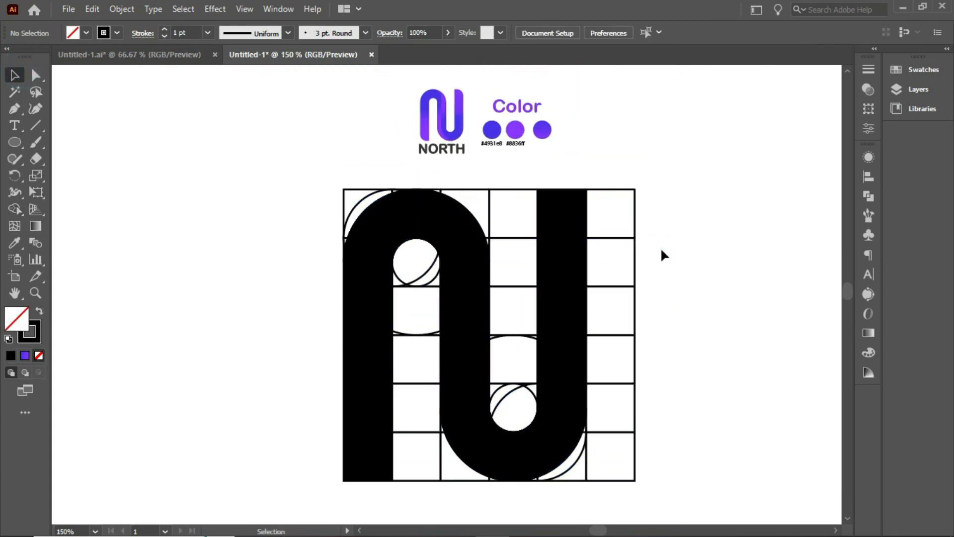
{"action": "left_click", "coordinate": [380, 267]}
{"action": "left_click", "coordinate": [465, 268], "text": "shift"}
{"action": "left_click", "coordinate": [570, 264], "text": "shift"}
{"action": "left_click_drag", "start_coordinate": [570, 265], "coordinate": [243, 268]}
{"action": "left_click_drag", "start_coordinate": [338, 181], "coordinate": [652, 488]}
{"action": "key", "text": "Delete"}
{"action": "left_click_drag", "start_coordinate": [251, 401], "coordinate": [506, 405]}
{"action": "left_click", "coordinate": [696, 283]}
Delete the leftover fragments between the N's middle band and right stem and beside its lower bend.
{"action": "left_click_drag", "start_coordinate": [668, 282], "coordinate": [328, 423]}
{"action": "right_click", "coordinate": [518, 426]}
{"action": "left_click", "coordinate": [677, 313]}
{"action": "right_click", "coordinate": [471, 347]}
{"action": "left_click", "coordinate": [517, 218]}
{"action": "left_click", "coordinate": [597, 288]}
{"action": "left_click", "coordinate": [473, 346]}
{"action": "key", "text": "Delete"}
{"action": "left_click", "coordinate": [473, 397]}
{"action": "key", "text": "Delete"}
{"action": "left_click", "coordinate": [542, 458]}
{"action": "key", "text": "Delete"}
Delete the leftover fragments between the N's left stem and middle band, leaving the N strokes intact.
{"action": "left_click", "coordinate": [375, 344]}
{"action": "key", "text": "Delete"}
{"action": "key", "text": "ctrl+z"}
{"action": "right_click", "coordinate": [375, 323]}
{"action": "left_click", "coordinate": [334, 183]}
{"action": "left_click", "coordinate": [380, 295]}
{"action": "key", "text": "Delete"}
{"action": "left_click", "coordinate": [386, 343]}
{"action": "key", "text": "Delete"}
Scale the N down and position it beneath the NORTH sample logo and colour swatches.
{"action": "left_click", "coordinate": [539, 199]}
{"action": "left_click_drag", "start_coordinate": [544, 199], "coordinate": [511, 238]}
{"action": "left_click_drag", "start_coordinate": [491, 309], "coordinate": [544, 251]}
{"action": "left_click", "coordinate": [578, 257]}
Set the fill of all three N strokes to None, keeping only their black 1 pt outlines.
{"action": "left_click_drag", "start_coordinate": [367, 194], "coordinate": [619, 396]}
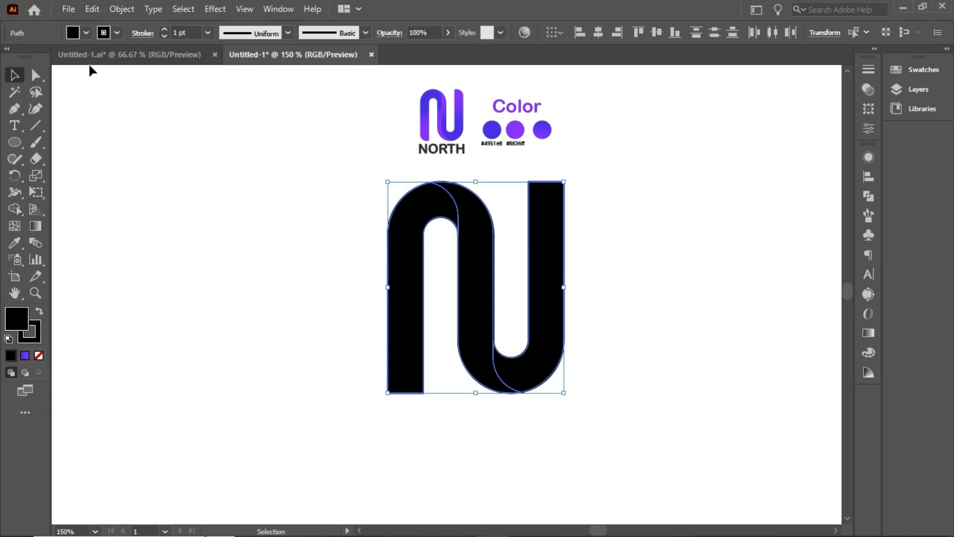
{"action": "left_click", "coordinate": [87, 33]}
{"action": "left_click", "coordinate": [8, 60]}
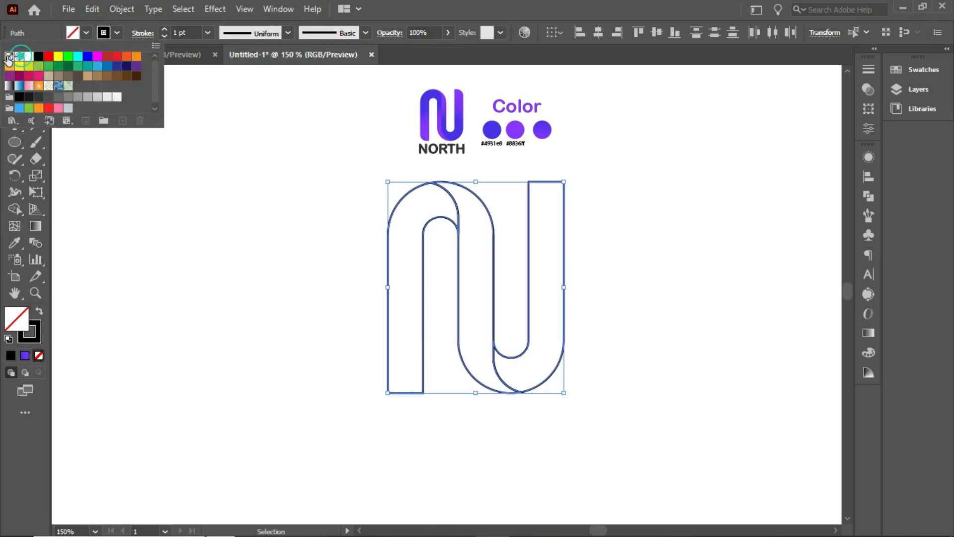
{"action": "left_click", "coordinate": [85, 34]}
{"action": "left_click", "coordinate": [621, 288]}
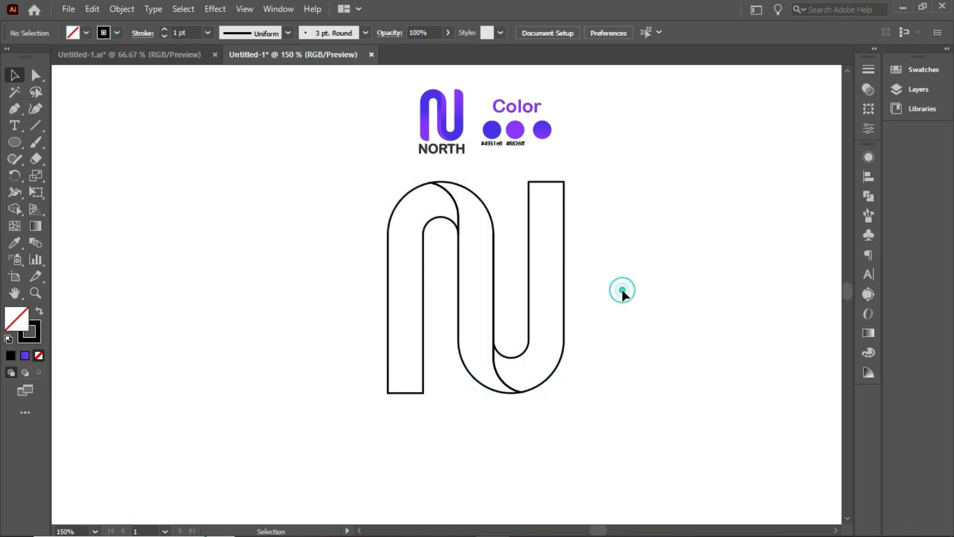
Copy the N's middle band, paste the copy in front and shift it slightly right of the original.
{"action": "left_click", "coordinate": [494, 240]}
{"action": "left_click", "coordinate": [465, 245]}
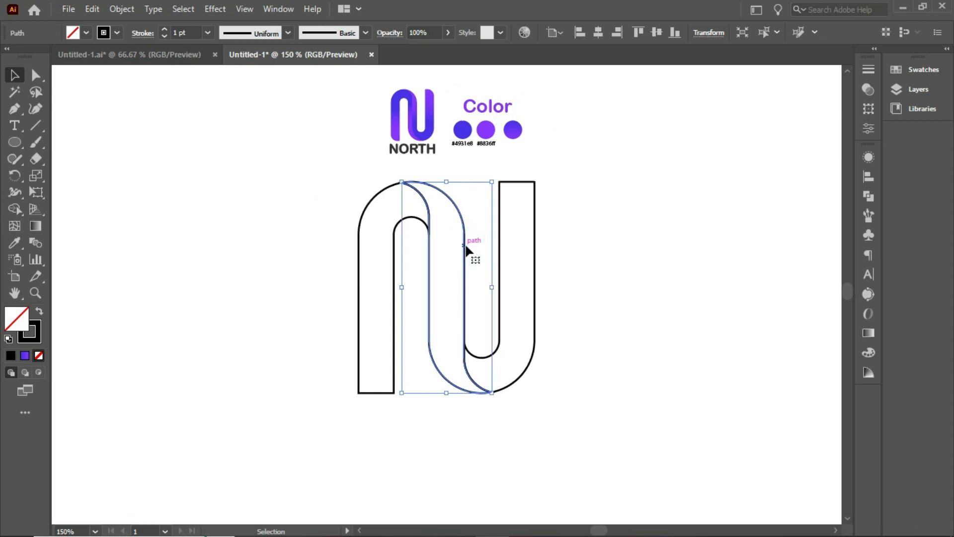
{"action": "left_click_drag", "start_coordinate": [466, 250], "coordinate": [237, 230]}
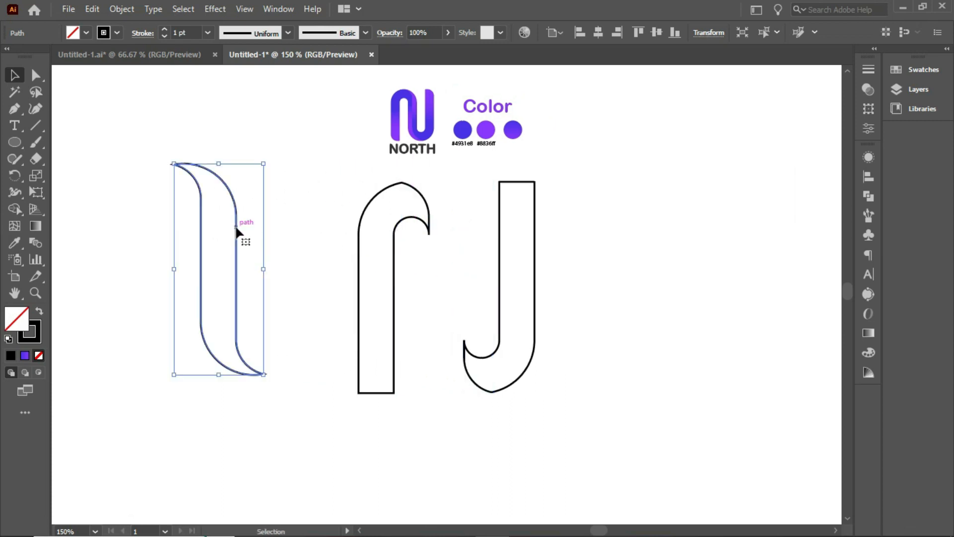
{"action": "key", "text": "ctrl+z"}
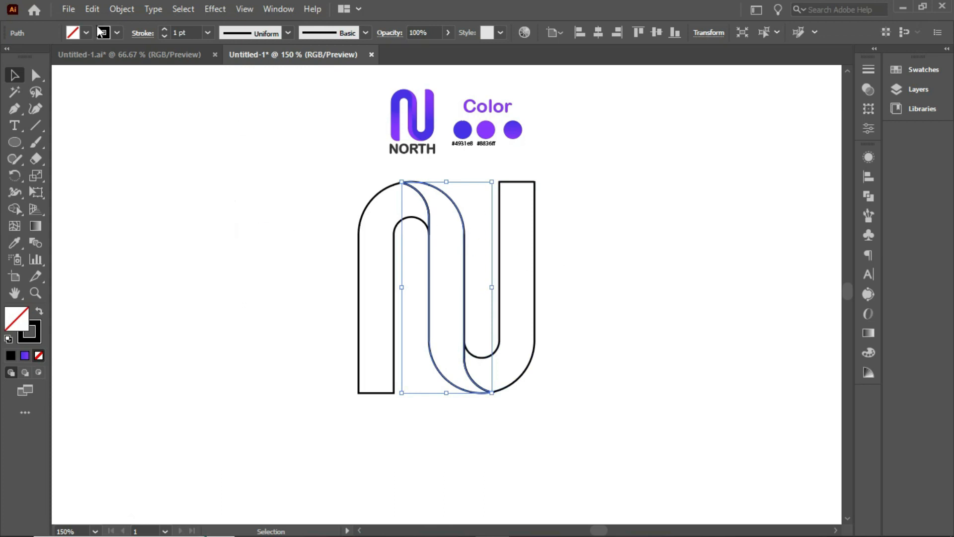
{"action": "left_click", "coordinate": [88, 10]}
{"action": "left_click", "coordinate": [121, 79]}
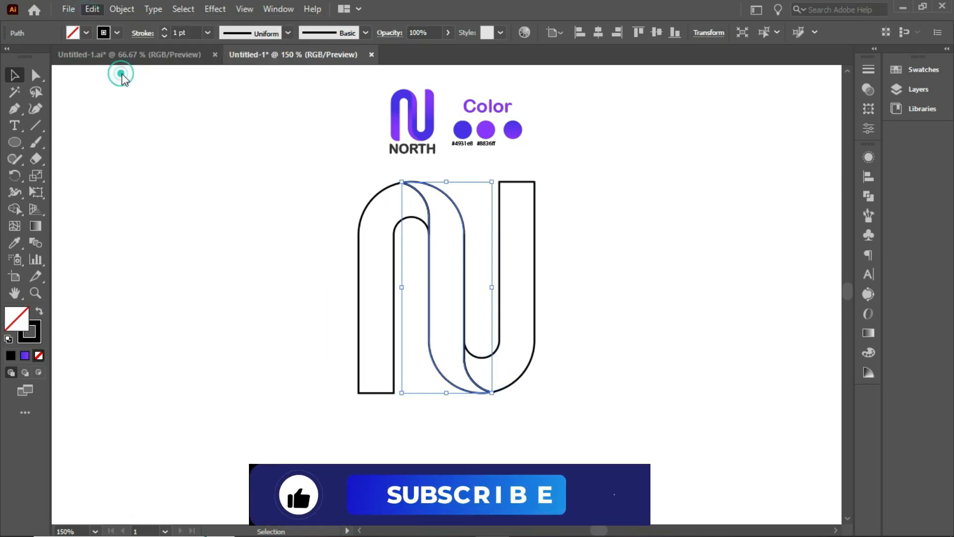
{"action": "left_click", "coordinate": [98, 13]}
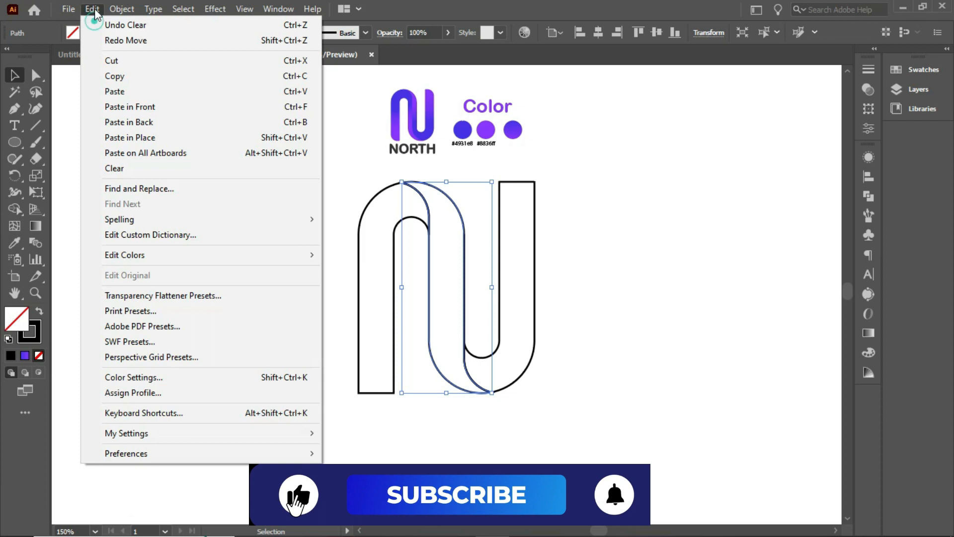
{"action": "left_click", "coordinate": [145, 108]}
{"action": "scroll", "coordinate": [466, 196], "scroll_direction": "up", "scroll_amount": 1}
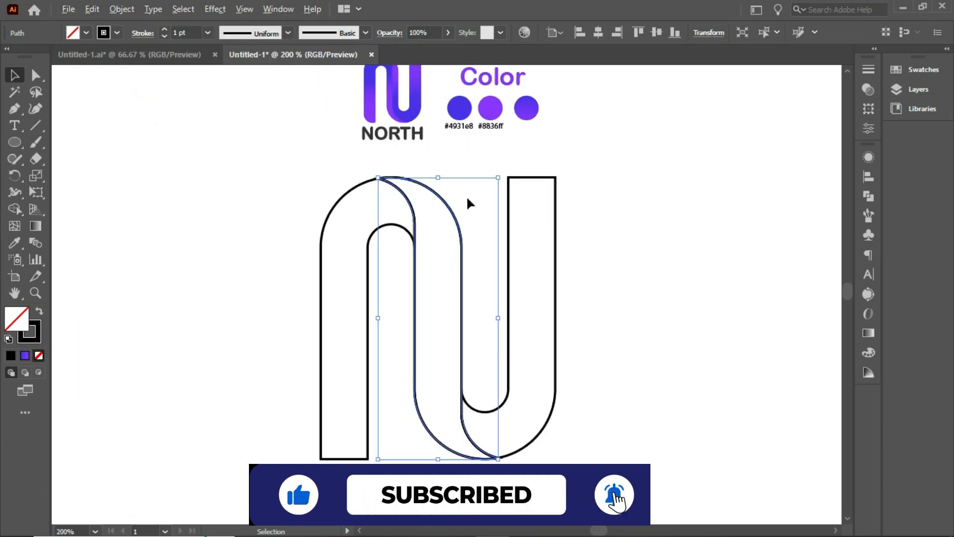
{"action": "left_click_drag", "start_coordinate": [467, 253], "coordinate": [483, 255]}
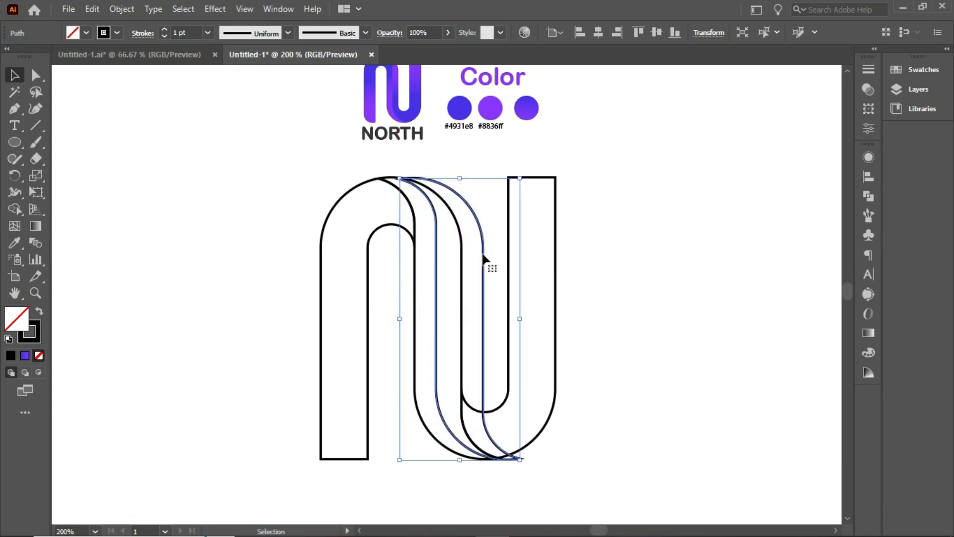
In Outline view, move the copied band's upper tip anchor onto the arch's outer curve, at about X 426 pt, Y 195 pt, and return to Preview.
{"action": "left_click", "coordinate": [628, 243]}
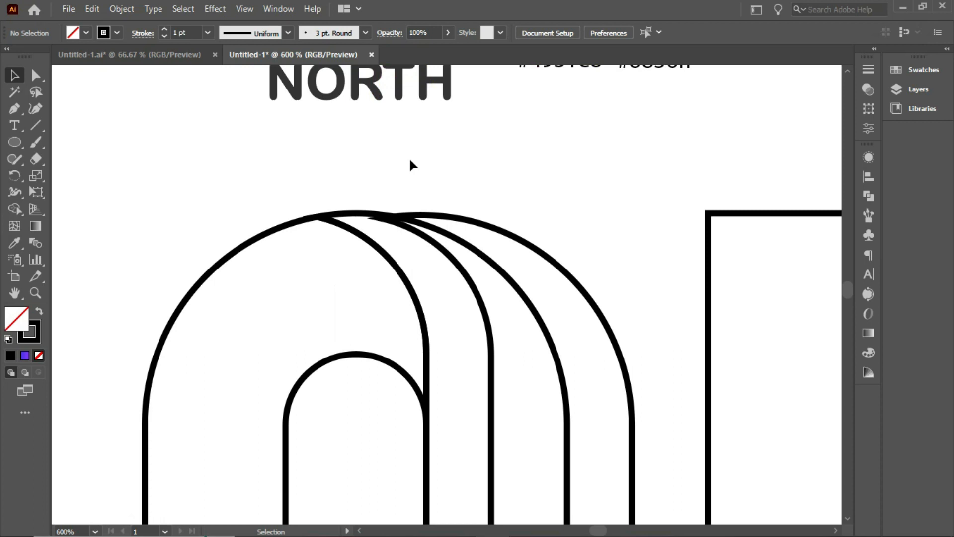
{"action": "key", "text": "ctrl+y"}
{"action": "left_click", "coordinate": [33, 75]}
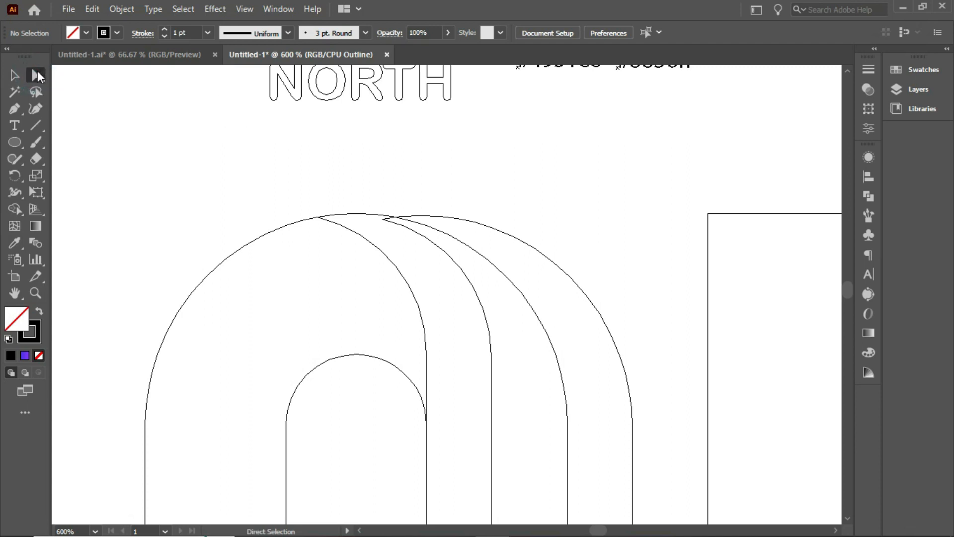
{"action": "scroll", "coordinate": [406, 200], "scroll_direction": "up", "scroll_amount": 3}
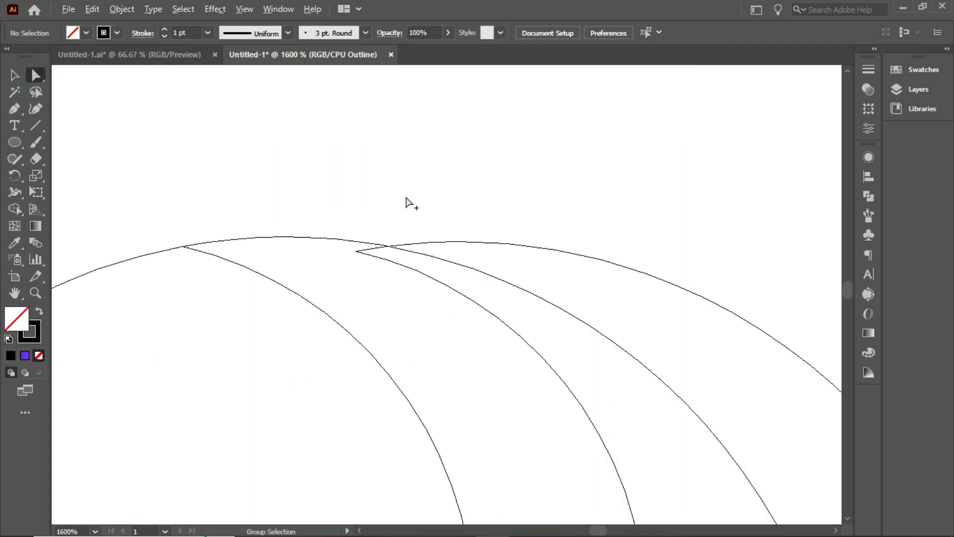
{"action": "left_click", "coordinate": [362, 252]}
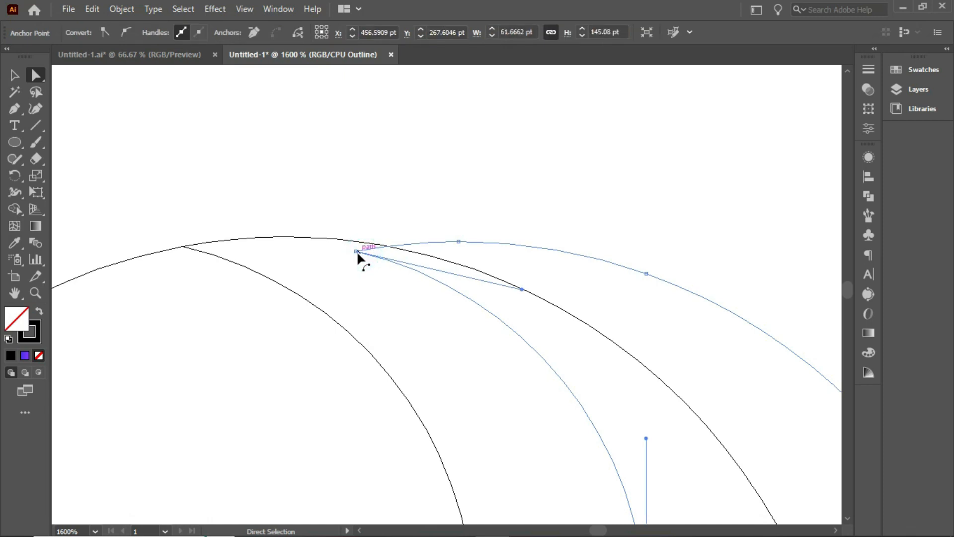
{"action": "left_click", "coordinate": [357, 252]}
{"action": "left_click_drag", "start_coordinate": [357, 251], "coordinate": [360, 241]}
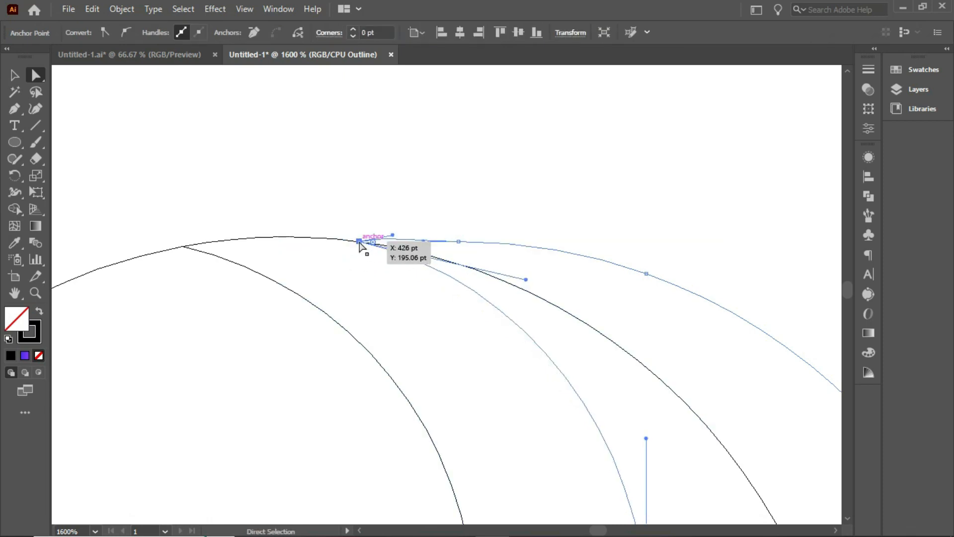
{"action": "left_click", "coordinate": [14, 75]}
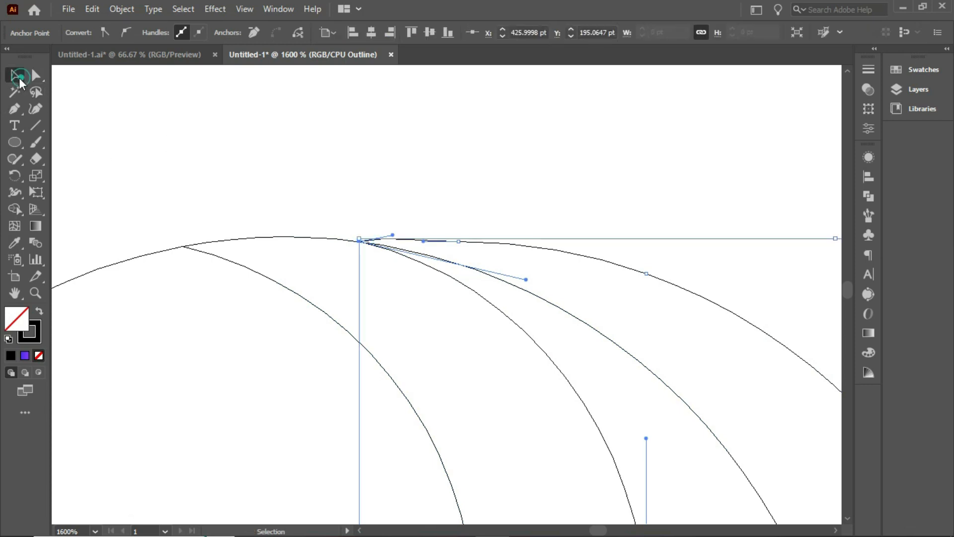
{"action": "scroll", "coordinate": [336, 169], "scroll_direction": "down", "scroll_amount": 5}
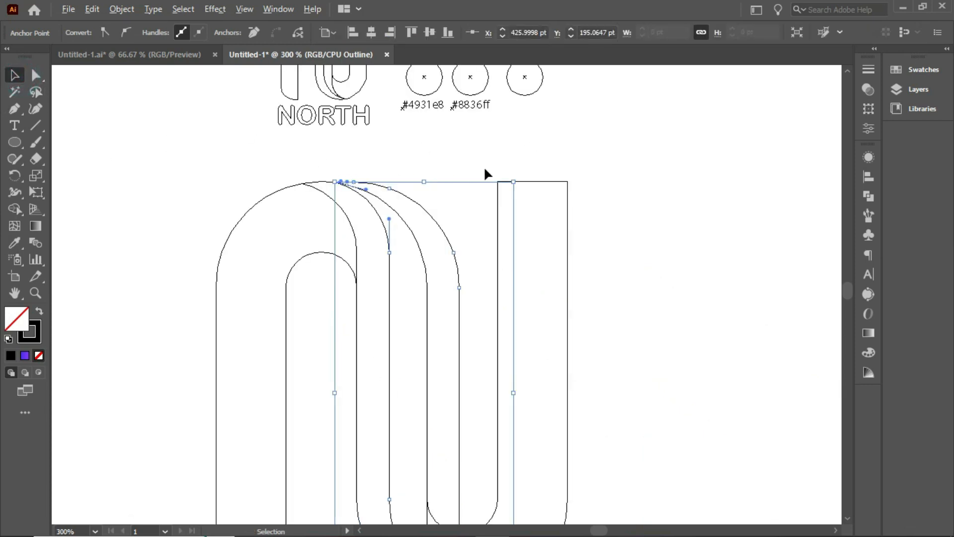
{"action": "scroll", "coordinate": [485, 169], "scroll_direction": "down", "scroll_amount": 1}
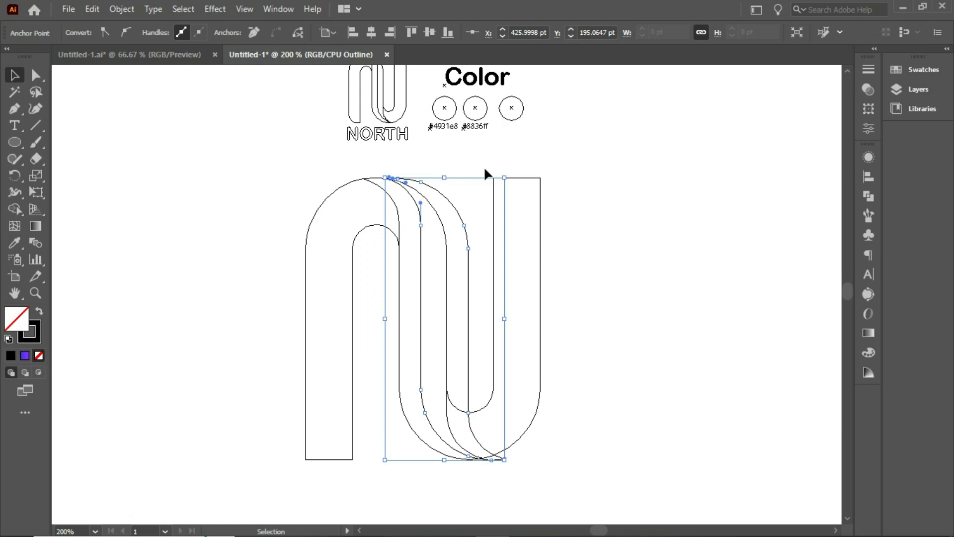
{"action": "key", "text": "ctrl+y"}
{"action": "left_click", "coordinate": [630, 258]}
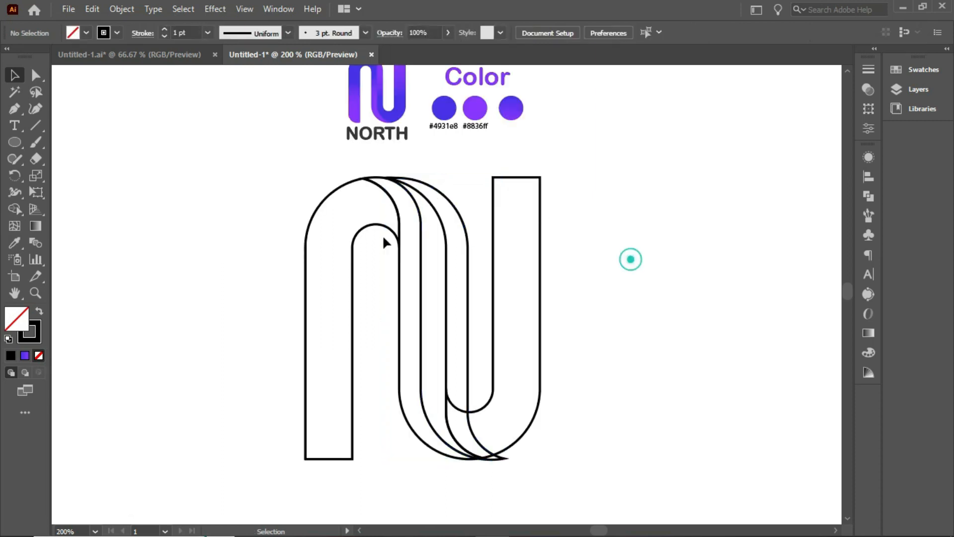
Select all the N paths and remove the copied band's tip protruding below the lower bend with Shape Builder.
{"action": "left_click_drag", "start_coordinate": [288, 182], "coordinate": [632, 457]}
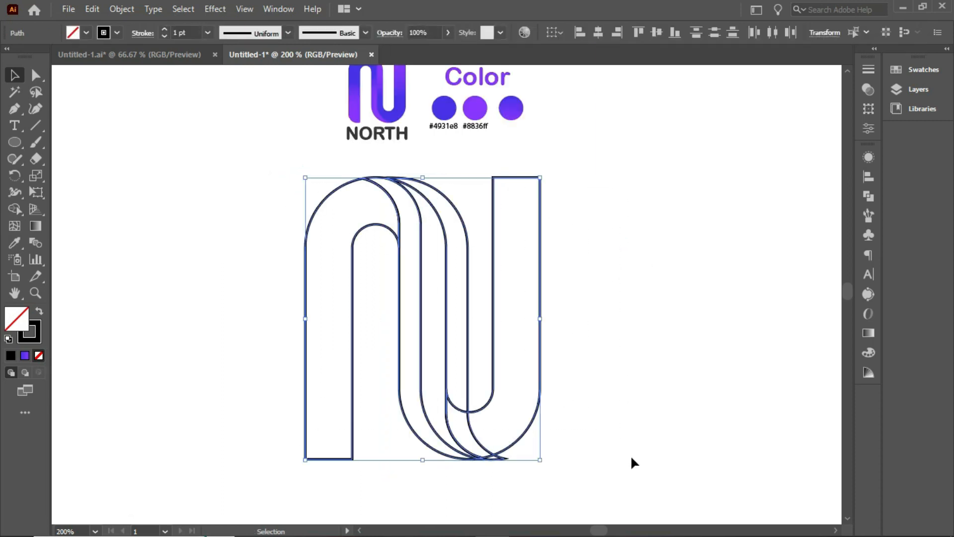
{"action": "left_click", "coordinate": [14, 209]}
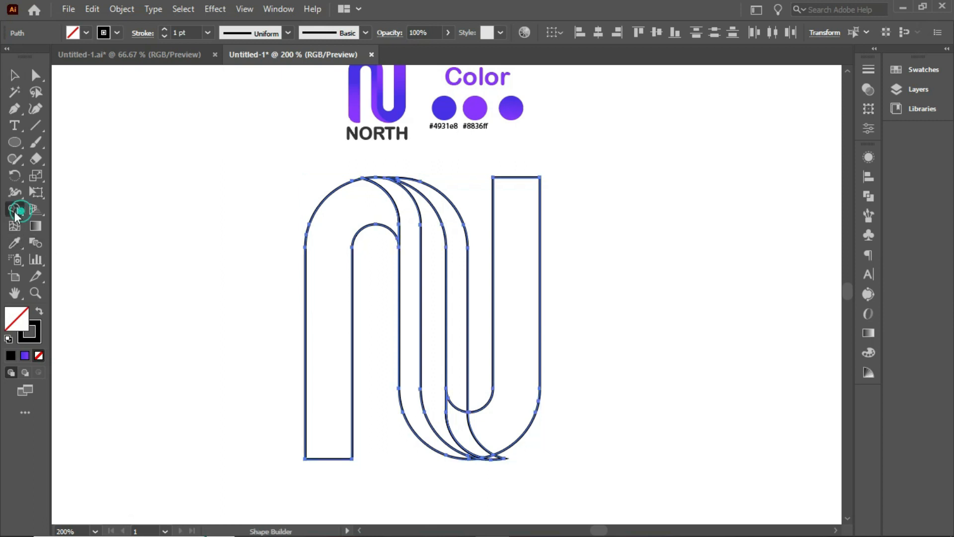
{"action": "scroll", "coordinate": [476, 465], "scroll_direction": "up", "scroll_amount": 3}
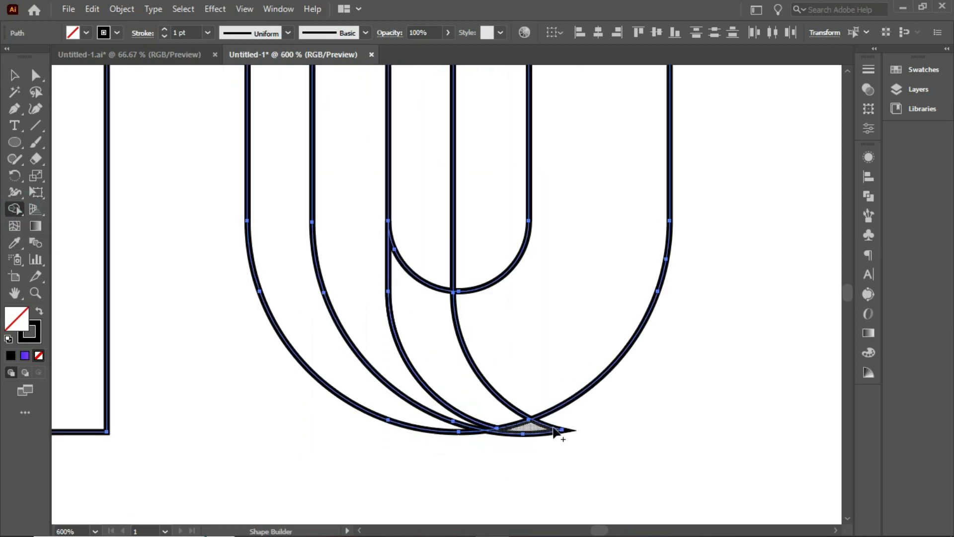
{"action": "left_click_drag", "start_coordinate": [570, 416], "coordinate": [480, 454]}
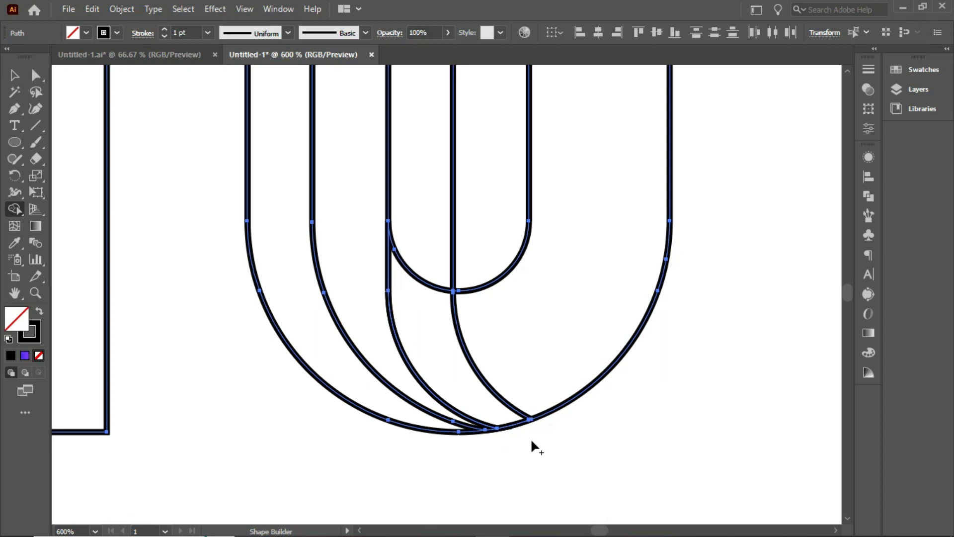
Remove the copied band's excess strip outside the middle band's outer edge and across the right gap with Shape Builder.
{"action": "scroll", "coordinate": [531, 444], "scroll_direction": "down", "scroll_amount": 3}
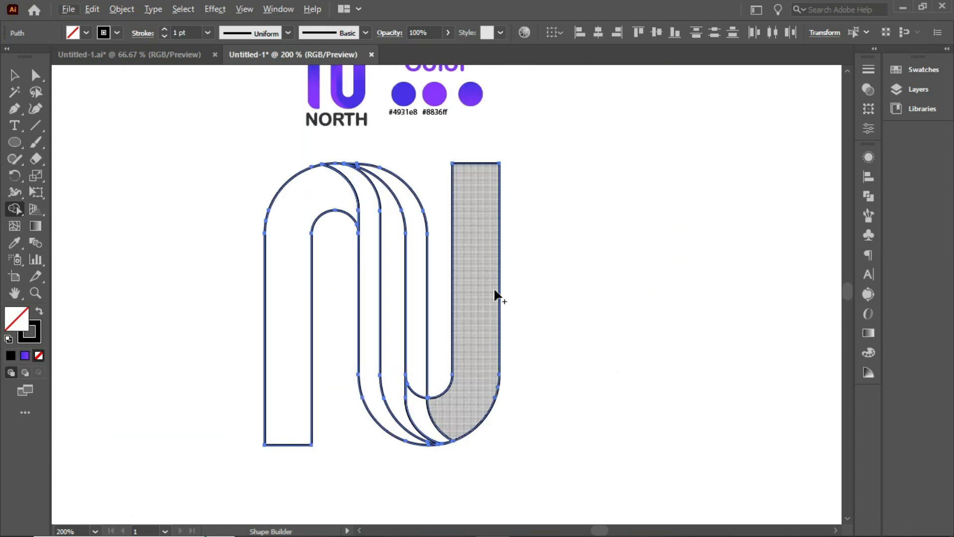
{"action": "scroll", "coordinate": [496, 293], "scroll_direction": "up", "scroll_amount": 1}
{"action": "left_click", "coordinate": [428, 254], "text": "alt"}
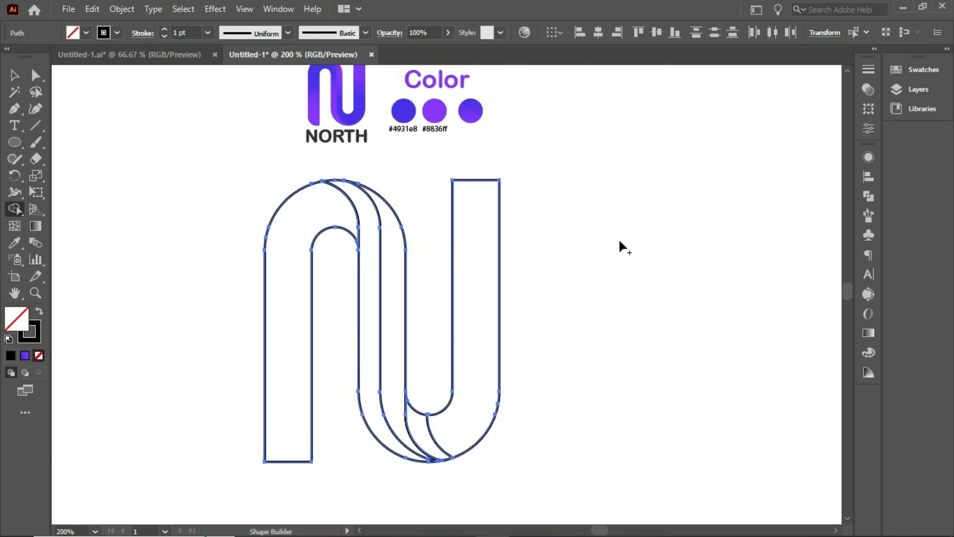
{"action": "scroll", "coordinate": [621, 236], "scroll_direction": "down", "scroll_amount": 1}
{"action": "scroll", "coordinate": [452, 223], "scroll_direction": "up", "scroll_amount": 1}
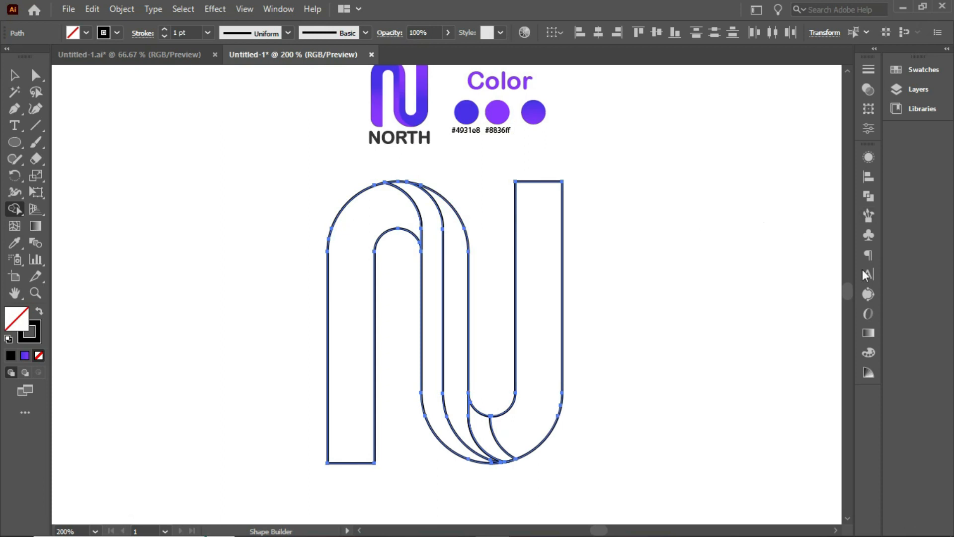
Set the N's fill to black and turn its outlined regions into four filled shading shapes with Shape Builder, merging the lower-bend slivers.
{"action": "left_click", "coordinate": [84, 34]}
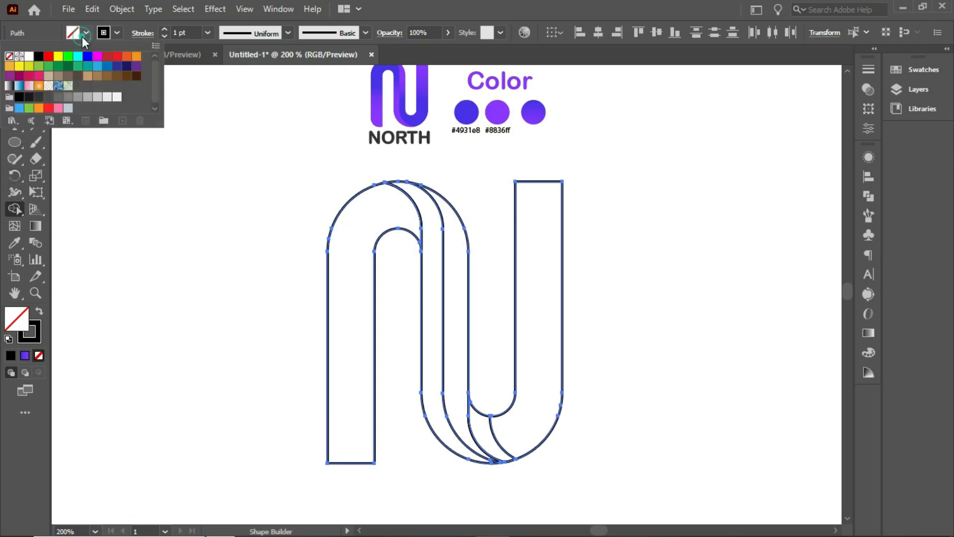
{"action": "left_click", "coordinate": [35, 55]}
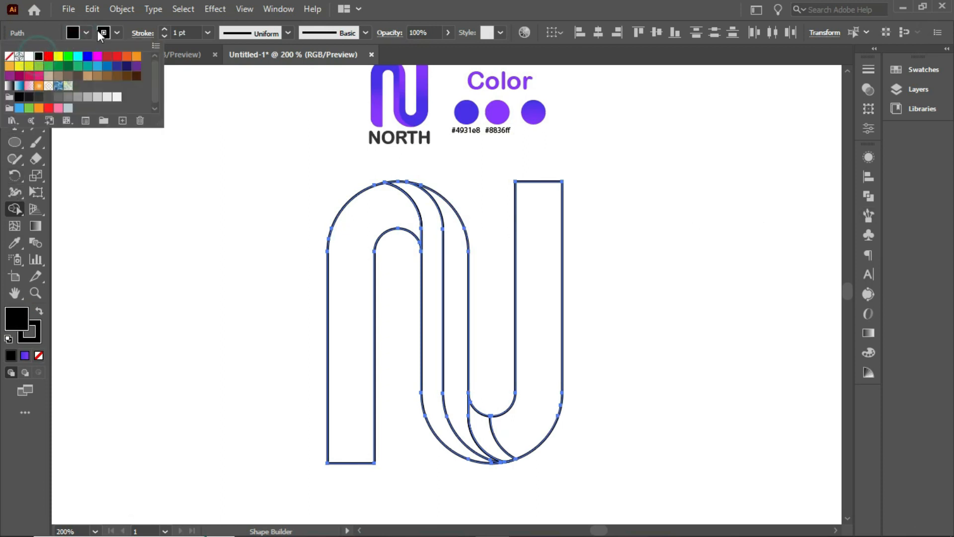
{"action": "left_click_drag", "start_coordinate": [515, 435], "coordinate": [492, 439]}
{"action": "left_click", "coordinate": [453, 292]}
{"action": "left_click", "coordinate": [434, 289]}
{"action": "left_click", "coordinate": [399, 205]}
{"action": "left_click", "coordinate": [15, 74]}
{"action": "left_click", "coordinate": [666, 250]}
{"action": "scroll", "coordinate": [572, 256], "scroll_direction": "up", "scroll_amount": 1}
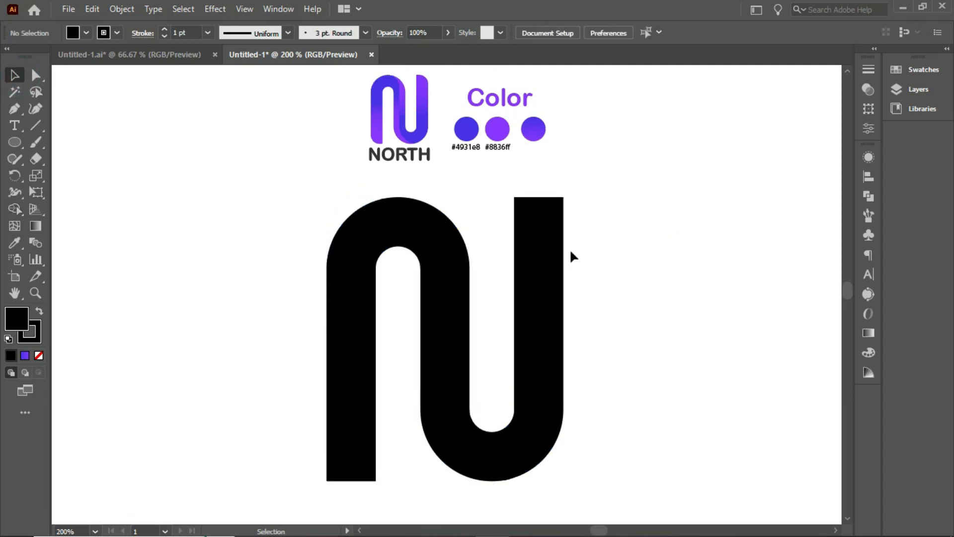
Apply the reference gradient circle's fill to the N's outer arch stroke and the inner strip of the middle band with the Eyedropper.
{"action": "left_click", "coordinate": [378, 232]}
{"action": "key", "text": "i"}
{"action": "left_click", "coordinate": [535, 130]}
{"action": "key", "text": "v"}
{"action": "left_click", "coordinate": [429, 327]}
{"action": "key", "text": "i"}
{"action": "left_click", "coordinate": [539, 126]}
{"action": "key", "text": "v"}
Sample the same blue-purple gradient onto the middle band's outer strip and the N's upright with the lower bend, and deselect.
{"action": "left_click", "coordinate": [467, 326]}
{"action": "key", "text": "i"}
{"action": "left_click", "coordinate": [539, 127]}
{"action": "key", "text": "v"}
{"action": "left_click", "coordinate": [542, 323]}
{"action": "key", "text": "i"}
{"action": "left_click", "coordinate": [535, 129]}
{"action": "key", "text": "v"}
{"action": "left_click", "coordinate": [271, 287]}
Redirect the gradient of the N's arch stroke vertically, with blue above and purple at the foot.
{"action": "left_click", "coordinate": [341, 301]}
{"action": "left_click", "coordinate": [35, 226]}
{"action": "left_click_drag", "start_coordinate": [434, 341], "coordinate": [332, 438]}
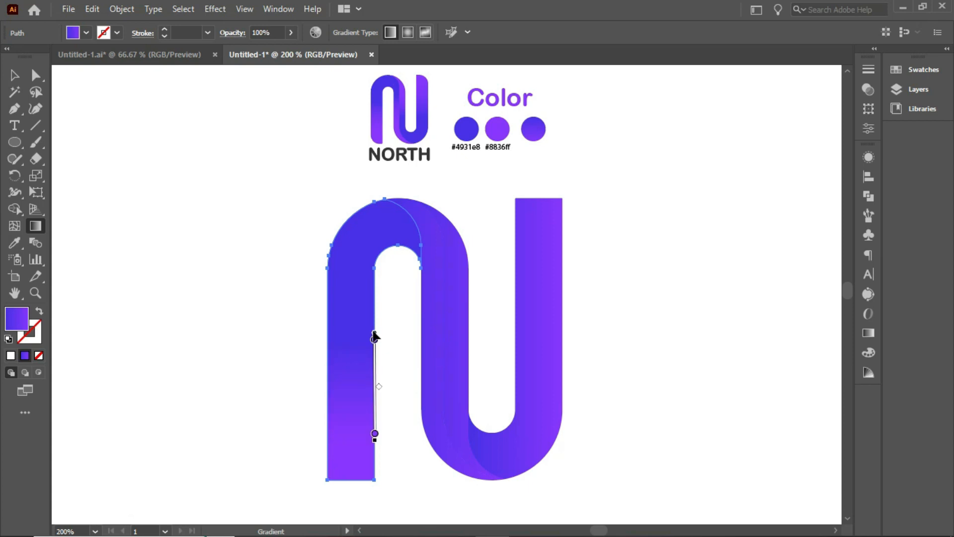
{"action": "key", "text": "v"}
Redirect the gradient of the N's upright vertically, from purple at its upper end to blue at the lower bend.
{"action": "left_click", "coordinate": [538, 317]}
{"action": "left_click", "coordinate": [36, 227]}
{"action": "left_click_drag", "start_coordinate": [514, 244], "coordinate": [516, 413]}
{"action": "mouse_move", "coordinate": [515, 306]}
{"action": "left_mouse_down"}
{"action": "mouse_move", "coordinate": [514, 240]}
{"action": "mouse_move", "coordinate": [514, 249]}
{"action": "left_mouse_up"}
{"action": "left_click", "coordinate": [14, 75]}
Run the gradient of the middle band's inner strip vertically, blue near the arch and purple toward the lower bend.
{"action": "left_click", "coordinate": [431, 317]}
{"action": "key", "text": "g"}
{"action": "mouse_move", "coordinate": [512, 339]}
{"action": "left_mouse_down"}
{"action": "mouse_move", "coordinate": [437, 452]}
{"action": "mouse_move", "coordinate": [382, 472]}
{"action": "left_mouse_up"}
{"action": "mouse_move", "coordinate": [443, 336]}
{"action": "left_mouse_down"}
{"action": "mouse_move", "coordinate": [442, 247]}
{"action": "mouse_move", "coordinate": [430, 287]}
{"action": "left_mouse_up"}
{"action": "left_click", "coordinate": [14, 75]}
Run the gradient of the middle band's outer strip vertically, purple above and blue below, adjusting its end points to blend into the lower bend.
{"action": "left_click", "coordinate": [535, 321]}
{"action": "key", "text": "g"}
{"action": "mouse_move", "coordinate": [516, 339]}
{"action": "left_mouse_down"}
{"action": "mouse_move", "coordinate": [394, 224]}
{"action": "mouse_move", "coordinate": [403, 228]}
{"action": "left_mouse_up"}
{"action": "mouse_move", "coordinate": [407, 343]}
{"action": "left_mouse_down"}
{"action": "mouse_move", "coordinate": [455, 346]}
{"action": "mouse_move", "coordinate": [457, 395]}
{"action": "left_mouse_up"}
{"action": "left_click_drag", "start_coordinate": [454, 291], "coordinate": [457, 325]}
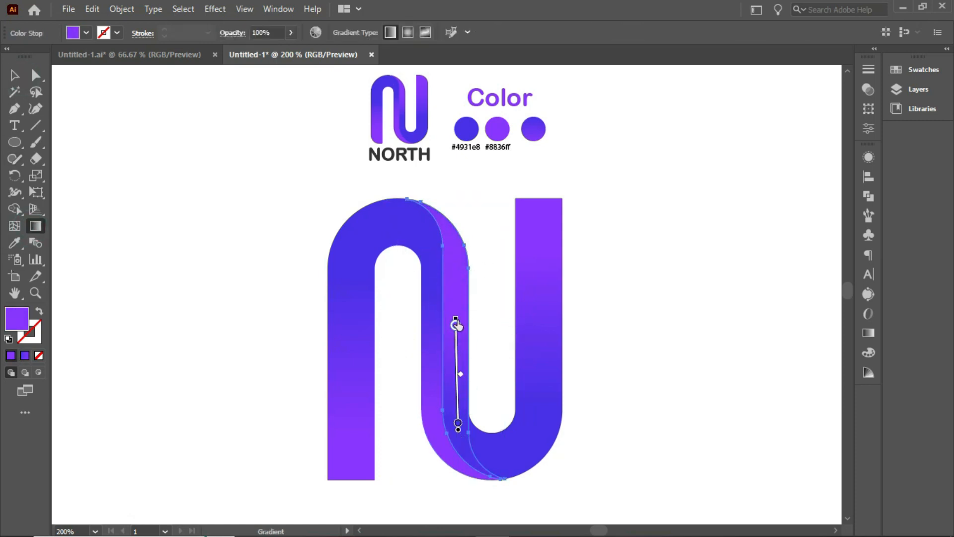
{"action": "mouse_move", "coordinate": [459, 430]}
{"action": "left_mouse_down"}
{"action": "mouse_move", "coordinate": [462, 470]}
{"action": "mouse_move", "coordinate": [465, 394]}
{"action": "left_mouse_up"}
{"action": "key", "text": "v"}
{"action": "left_click", "coordinate": [576, 198]}
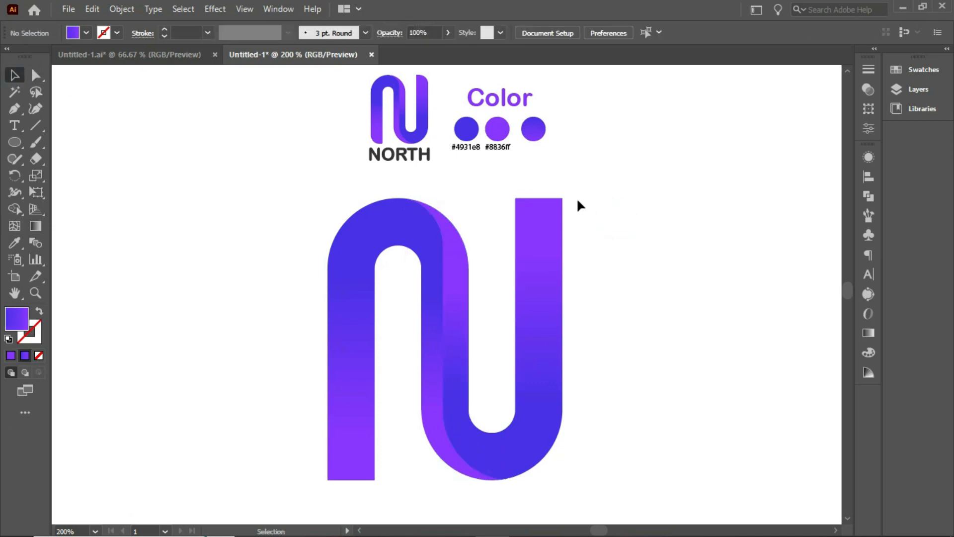
Fully round the outer upper corner of the N's upright and the outer lower corner of its arch stroke.
{"action": "key", "text": "a"}
{"action": "left_click", "coordinate": [553, 210]}
{"action": "left_click_drag", "start_coordinate": [552, 207], "coordinate": [531, 309]}
{"action": "left_click", "coordinate": [362, 468]}
{"action": "left_click_drag", "start_coordinate": [337, 470], "coordinate": [372, 431]}
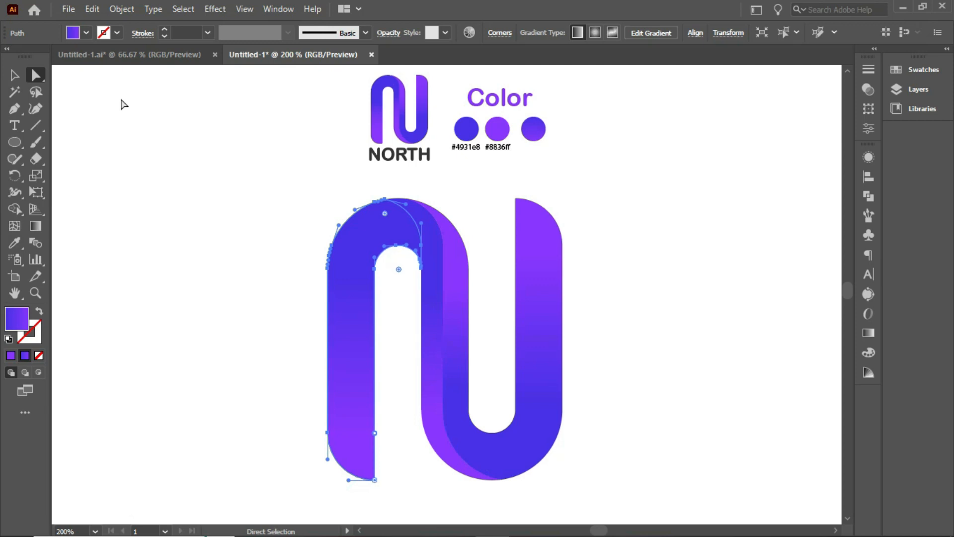
Select the whole N, scale it down and place it beneath the reference logo.
{"action": "left_click", "coordinate": [14, 74]}
{"action": "left_click", "coordinate": [613, 221]}
{"action": "scroll", "coordinate": [596, 177], "scroll_direction": "down", "scroll_amount": 1}
{"action": "left_click_drag", "start_coordinate": [350, 186], "coordinate": [530, 355]}
{"action": "left_click_drag", "start_coordinate": [516, 298], "coordinate": [515, 249]}
{"action": "left_click", "coordinate": [554, 307]}
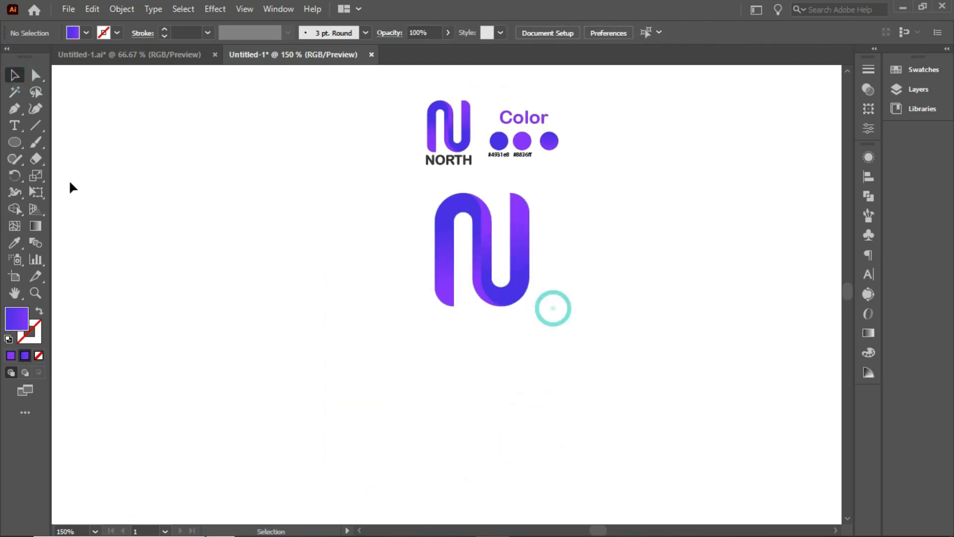
Add the text NORTH below the N and set its font to Arial Rounded MT Bold.
{"action": "left_click", "coordinate": [15, 125]}
{"action": "left_click", "coordinate": [446, 332]}
{"action": "type", "text": "NORTH"}
{"action": "key", "text": "Escape"}
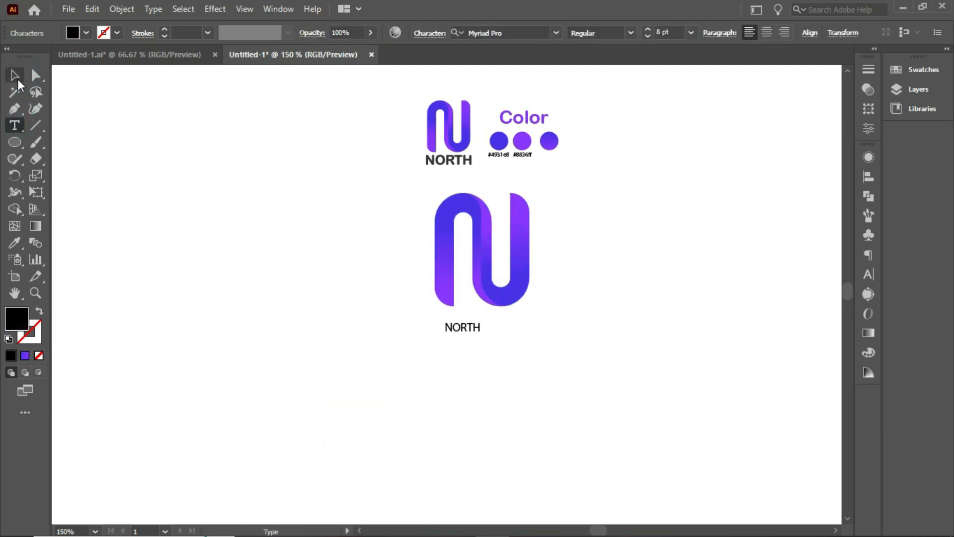
{"action": "left_click", "coordinate": [556, 33]}
{"action": "left_click", "coordinate": [577, 123]}
Enlarge the NORTH text to about 23.57 pt and centre it directly beneath the N.
{"action": "left_click_drag", "start_coordinate": [489, 336], "coordinate": [571, 360]}
{"action": "left_click_drag", "start_coordinate": [482, 320], "coordinate": [505, 326]}
{"action": "left_click_drag", "start_coordinate": [591, 369], "coordinate": [558, 355]}
{"action": "left_click_drag", "start_coordinate": [518, 341], "coordinate": [510, 330]}
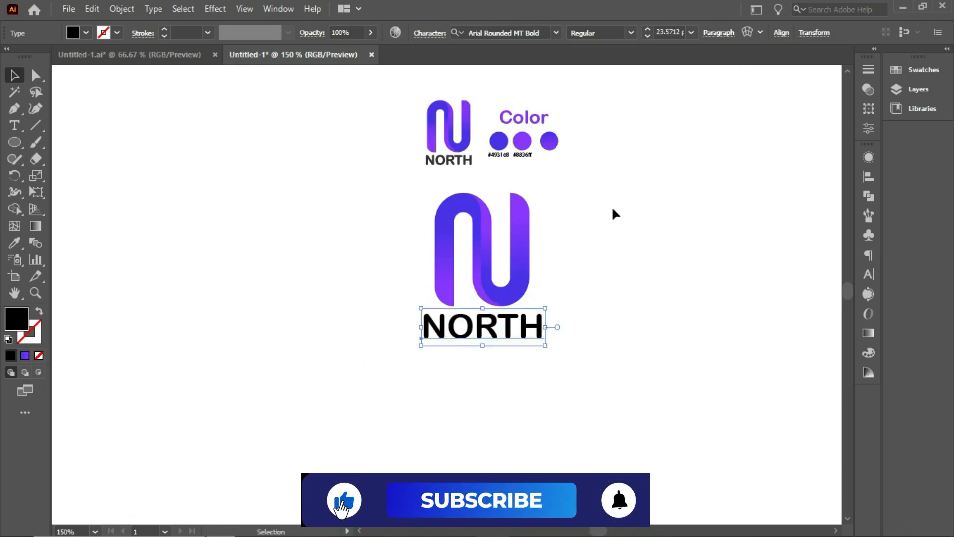
Colour the NORTH text dark grey and reduce it to nearly the N's width.
{"action": "left_click", "coordinate": [897, 70]}
{"action": "left_click", "coordinate": [858, 65]}
{"action": "left_click", "coordinate": [18, 76]}
{"action": "scroll", "coordinate": [542, 315], "scroll_direction": "up", "scroll_amount": 3}
{"action": "left_click_drag", "start_coordinate": [565, 297], "coordinate": [535, 305]}
{"action": "left_click", "coordinate": [567, 328]}
Select the N together with the NORTH text, scale the logo down and position it beneath the reference logo.
{"action": "scroll", "coordinate": [410, 272], "scroll_direction": "down", "scroll_amount": 3}
{"action": "left_click_drag", "start_coordinate": [322, 171], "coordinate": [533, 321]}
{"action": "scroll", "coordinate": [497, 328], "scroll_direction": "up", "scroll_amount": 1}
{"action": "left_click_drag", "start_coordinate": [471, 332], "coordinate": [461, 320]}
{"action": "scroll", "coordinate": [448, 308], "scroll_direction": "up", "scroll_amount": 2}
{"action": "left_click_drag", "start_coordinate": [427, 292], "coordinate": [417, 271]}
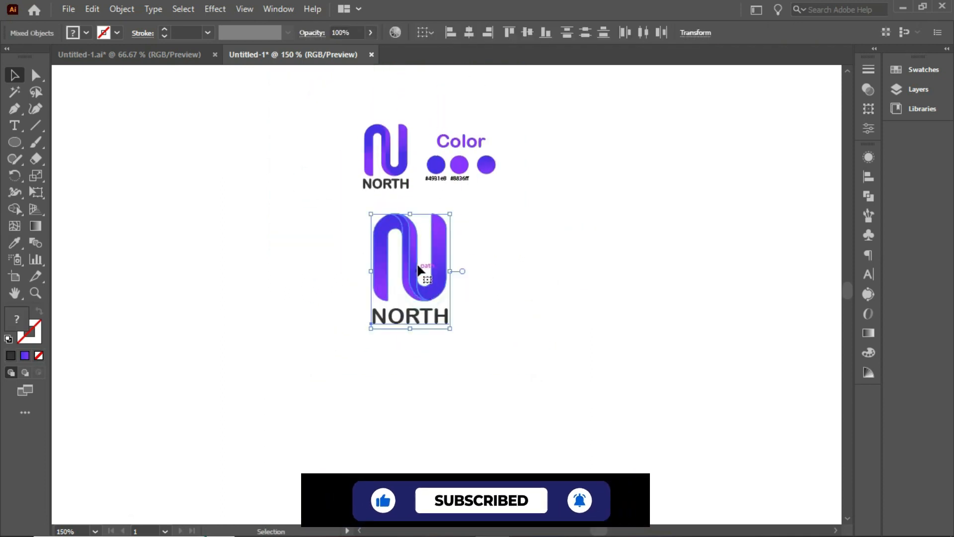